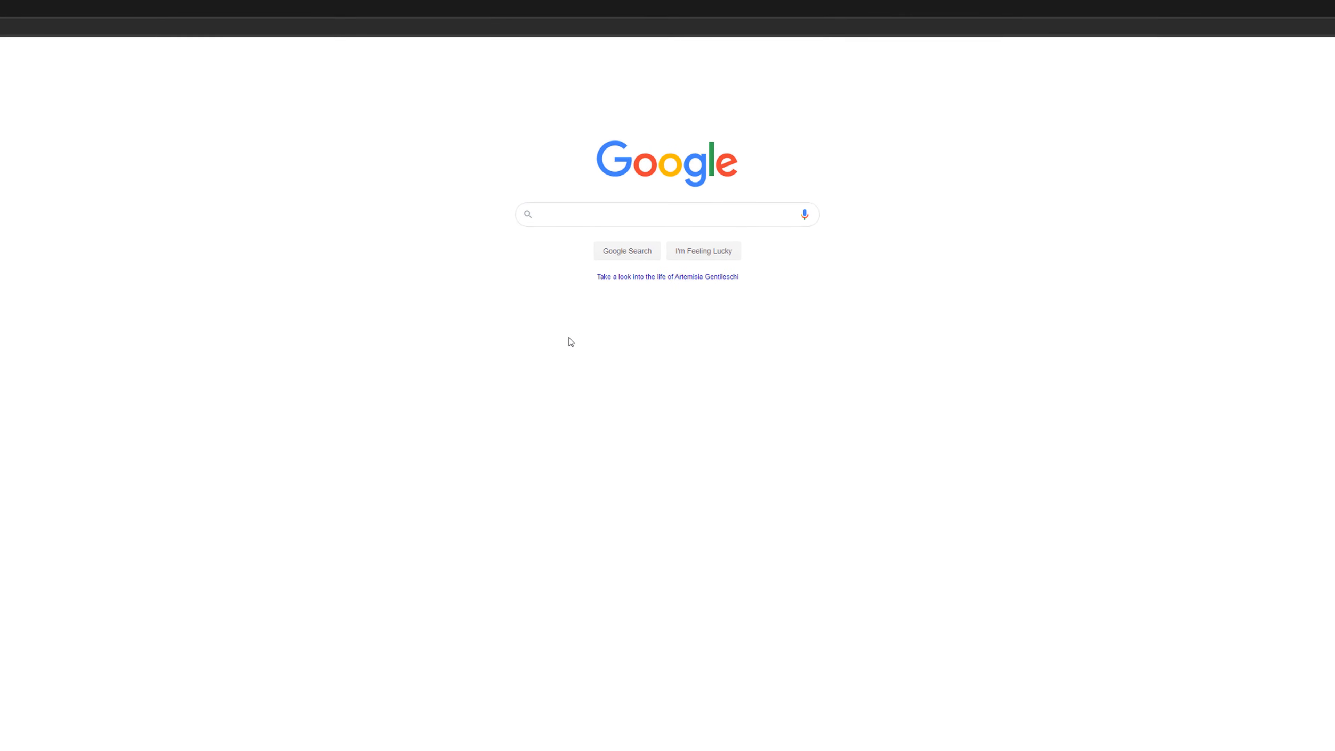
- Search Google for "ddu"
left_click(543, 285)
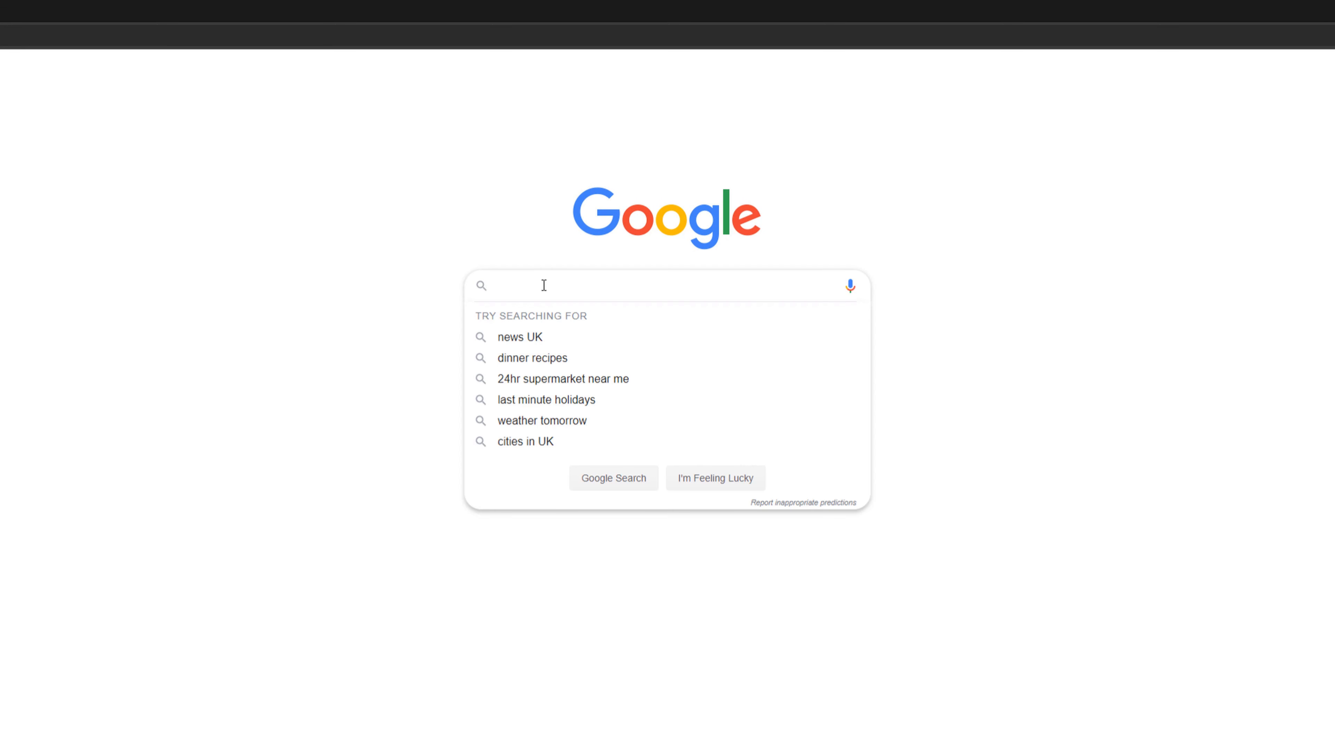
type("du")
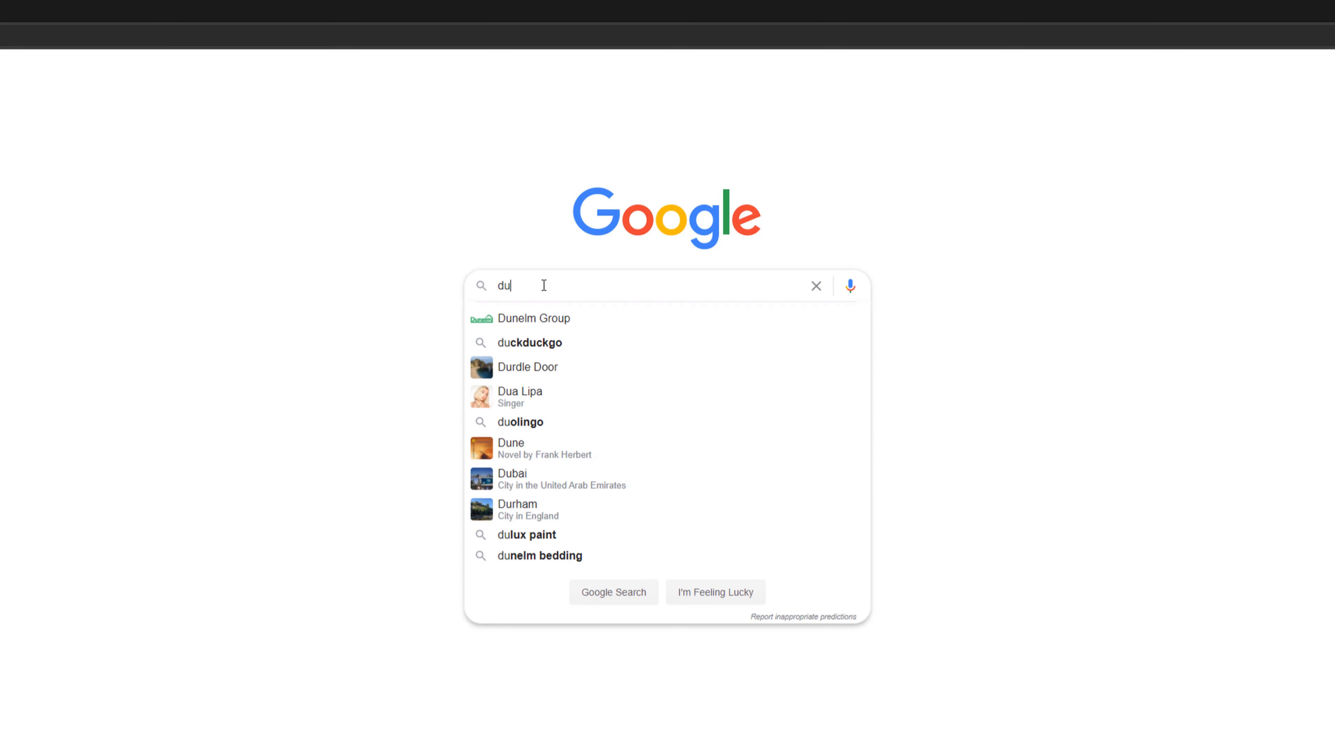
key("BackSpace")
key("BackSpace")
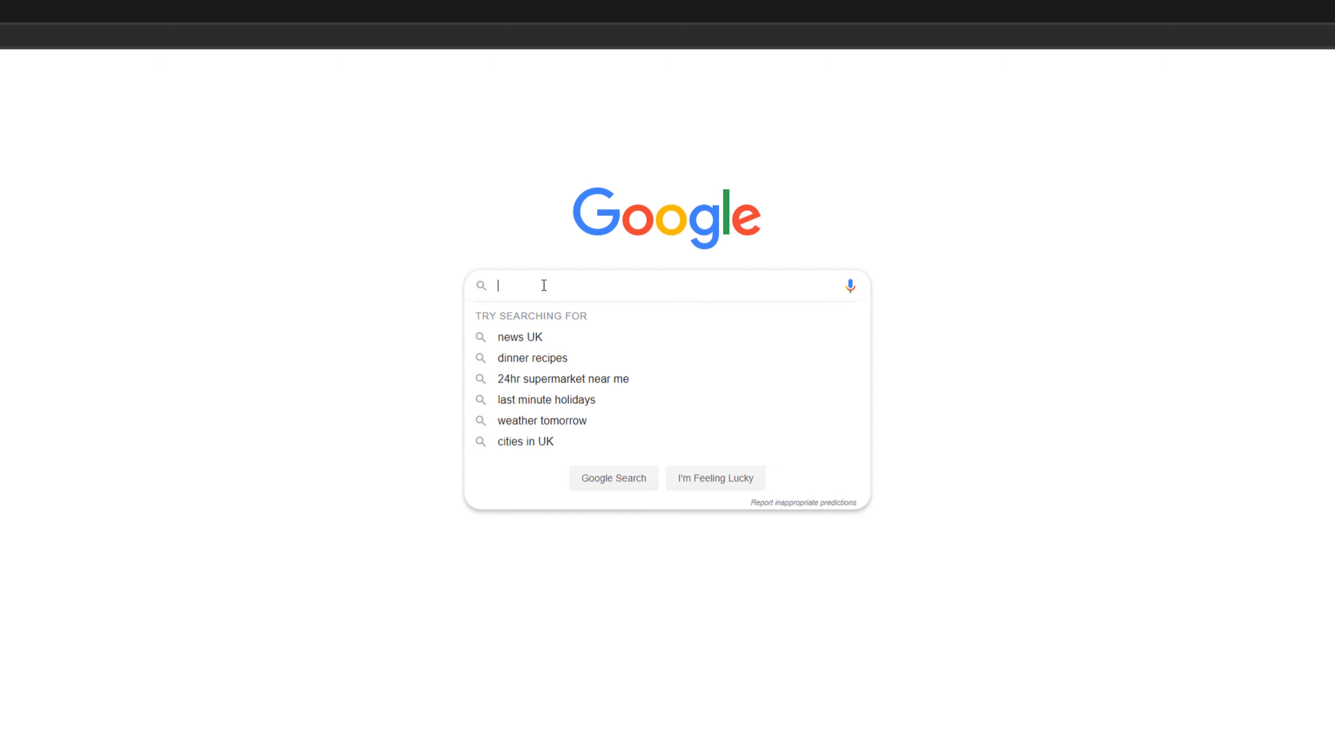
type("ddu")
key("Return")
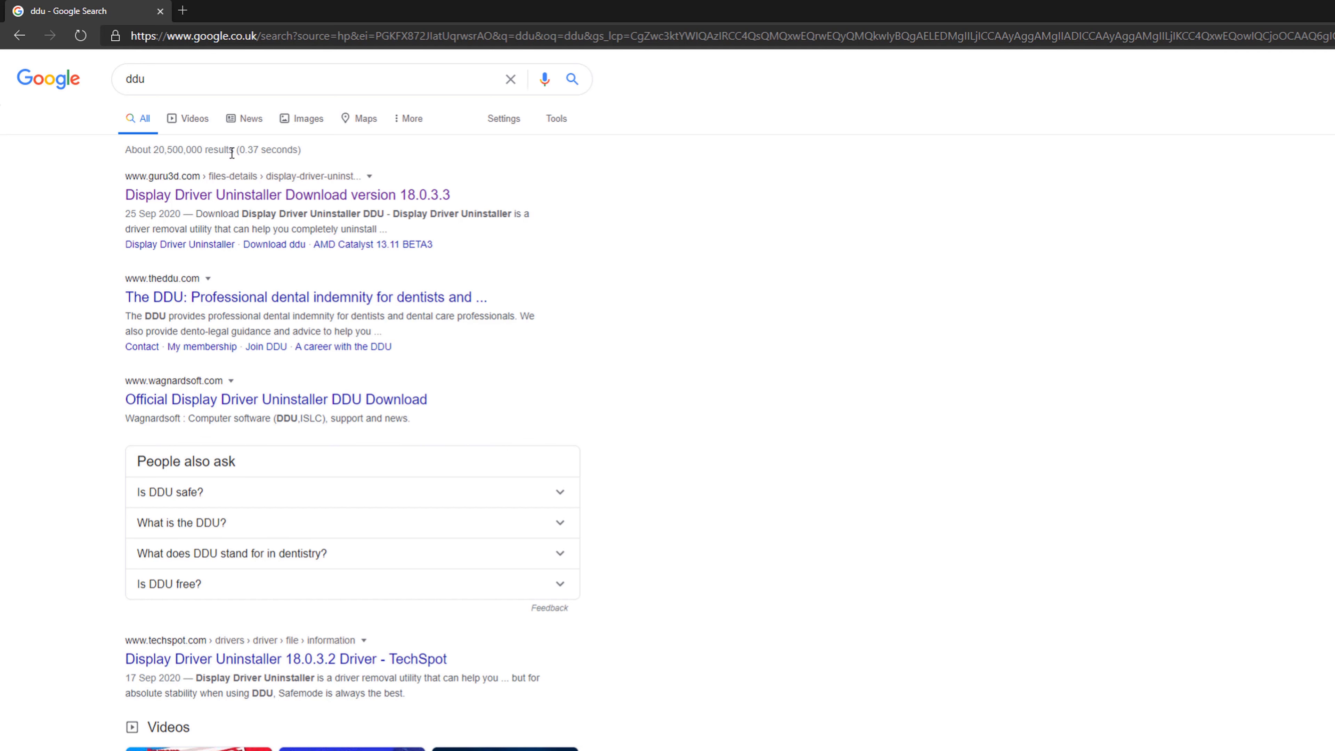
- Download Display Driver Uninstaller version 18.0.3.3 from the Guru3D search result and close the browser
left_click(228, 196)
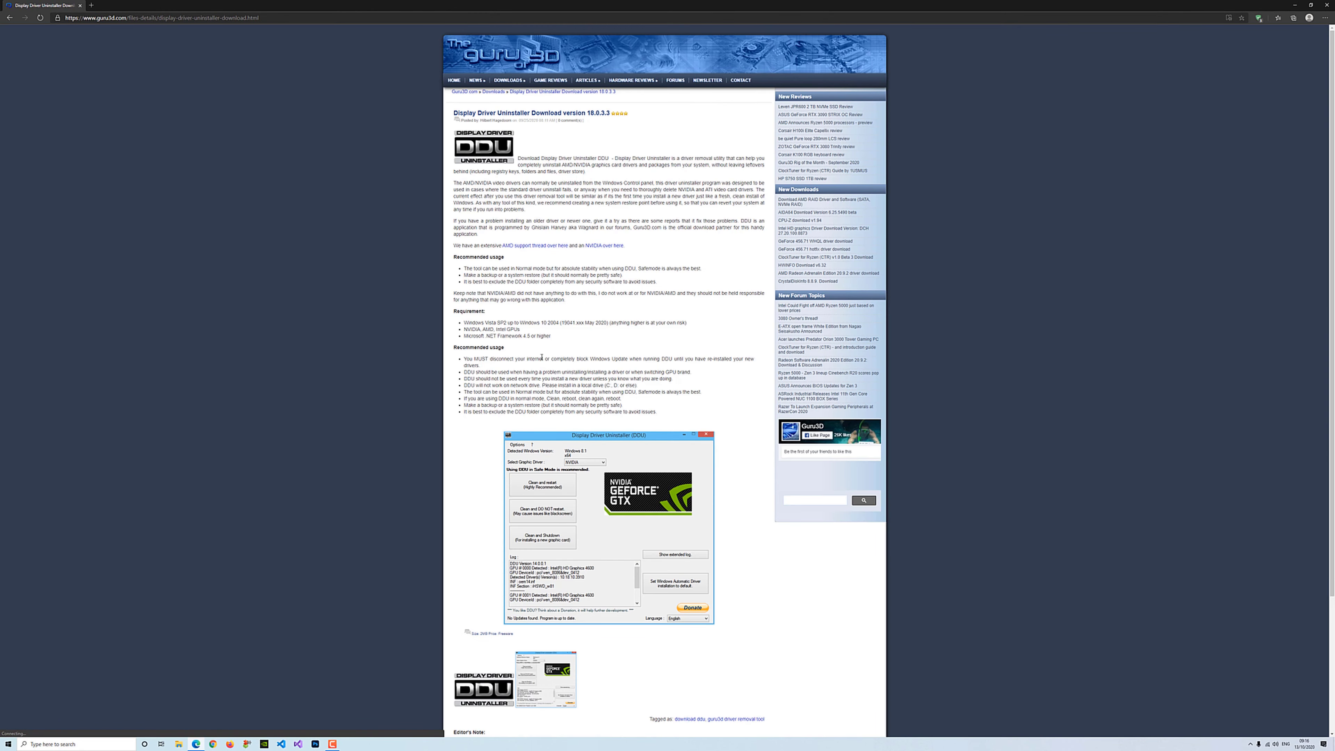
scroll(688, 450, "down", 3)
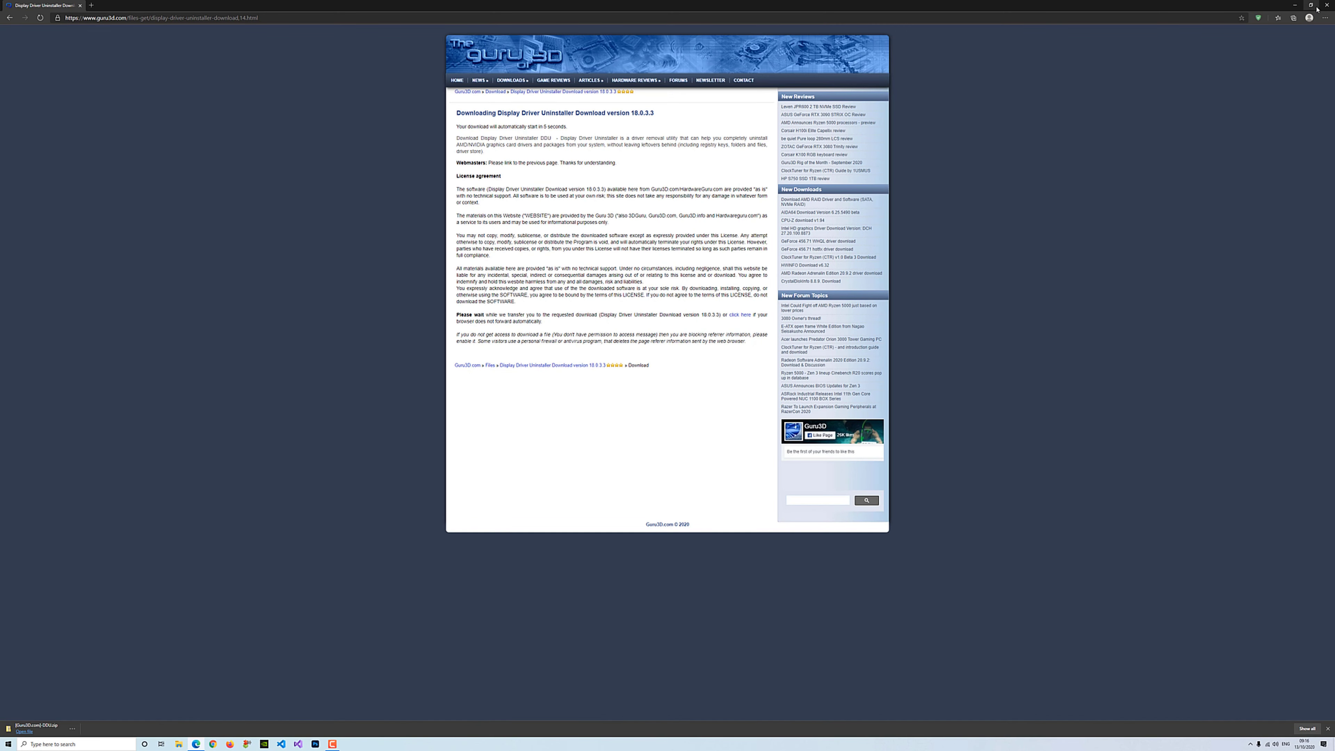
left_click(1329, 2)
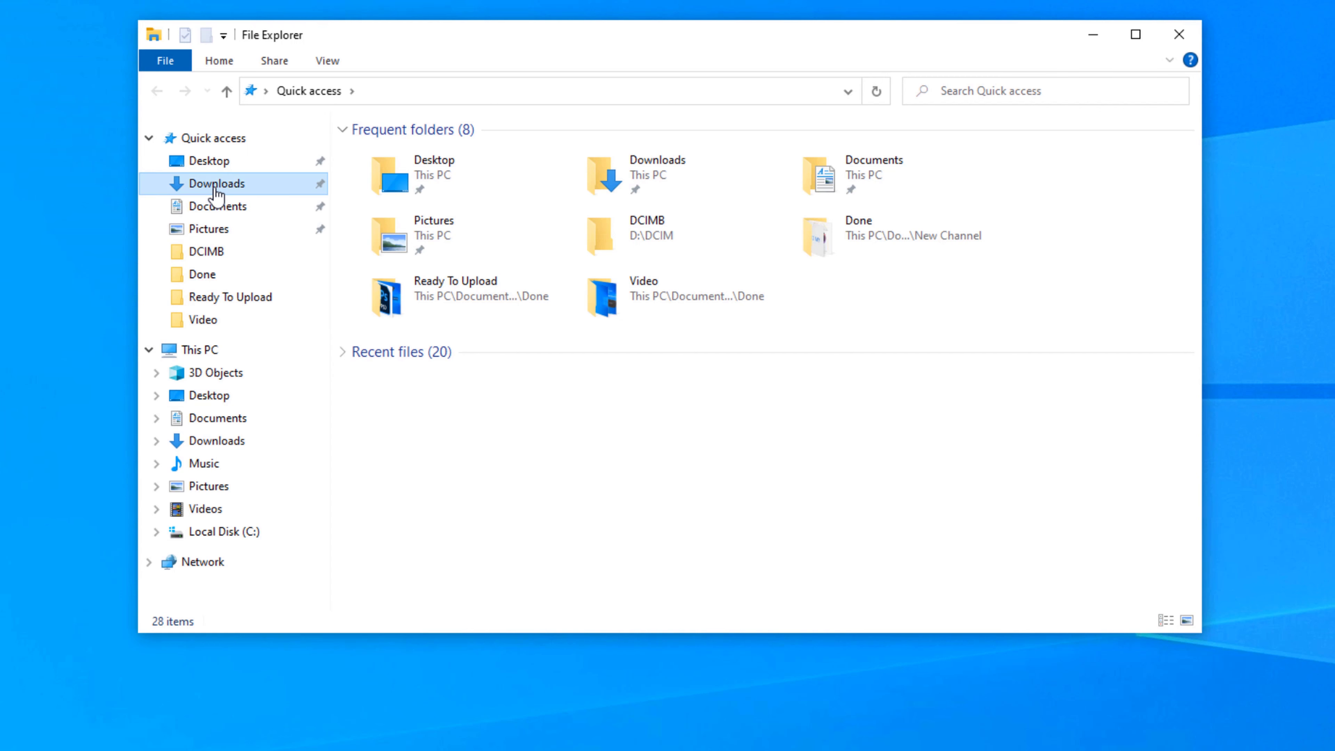
- Extract the [Guru3D.com]-DDU archive in the Downloads folder and unpack the DDU v18.0.3.3 self-extracting application into the suggested folder
left_click(215, 190)
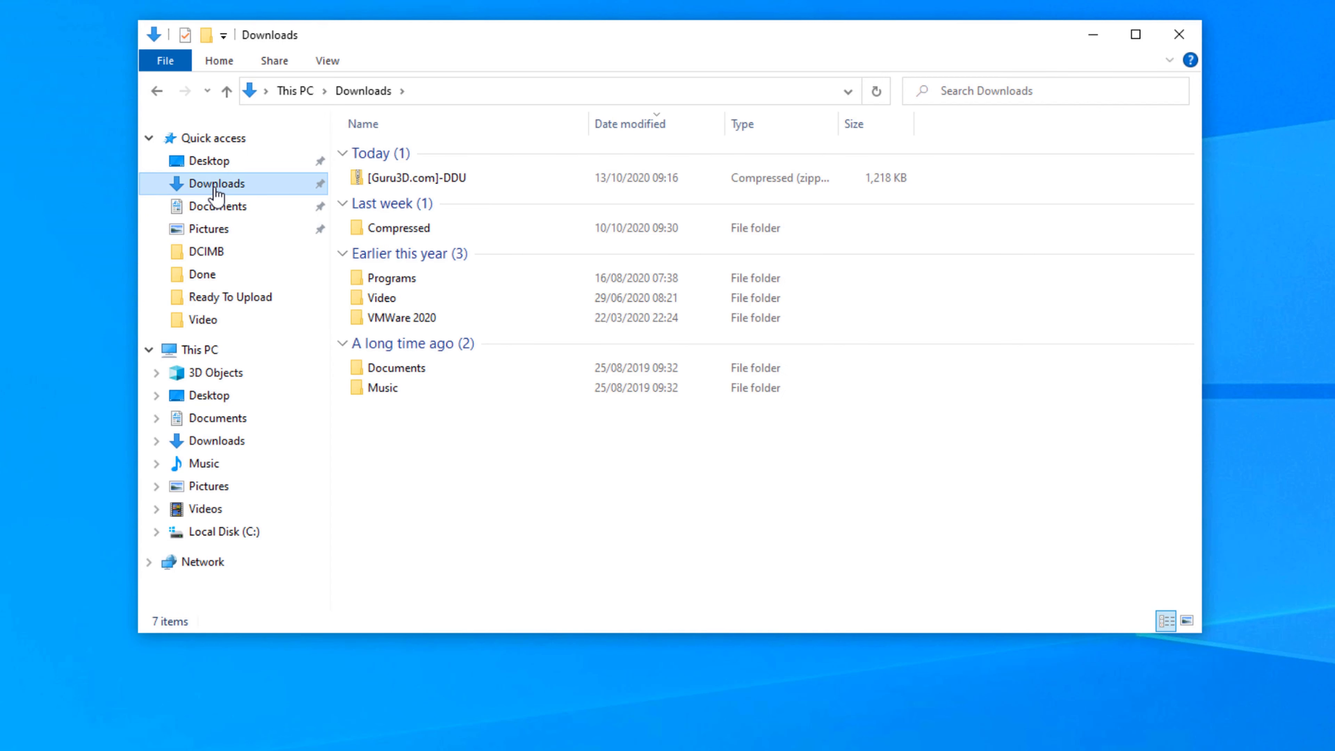
right_click(399, 184)
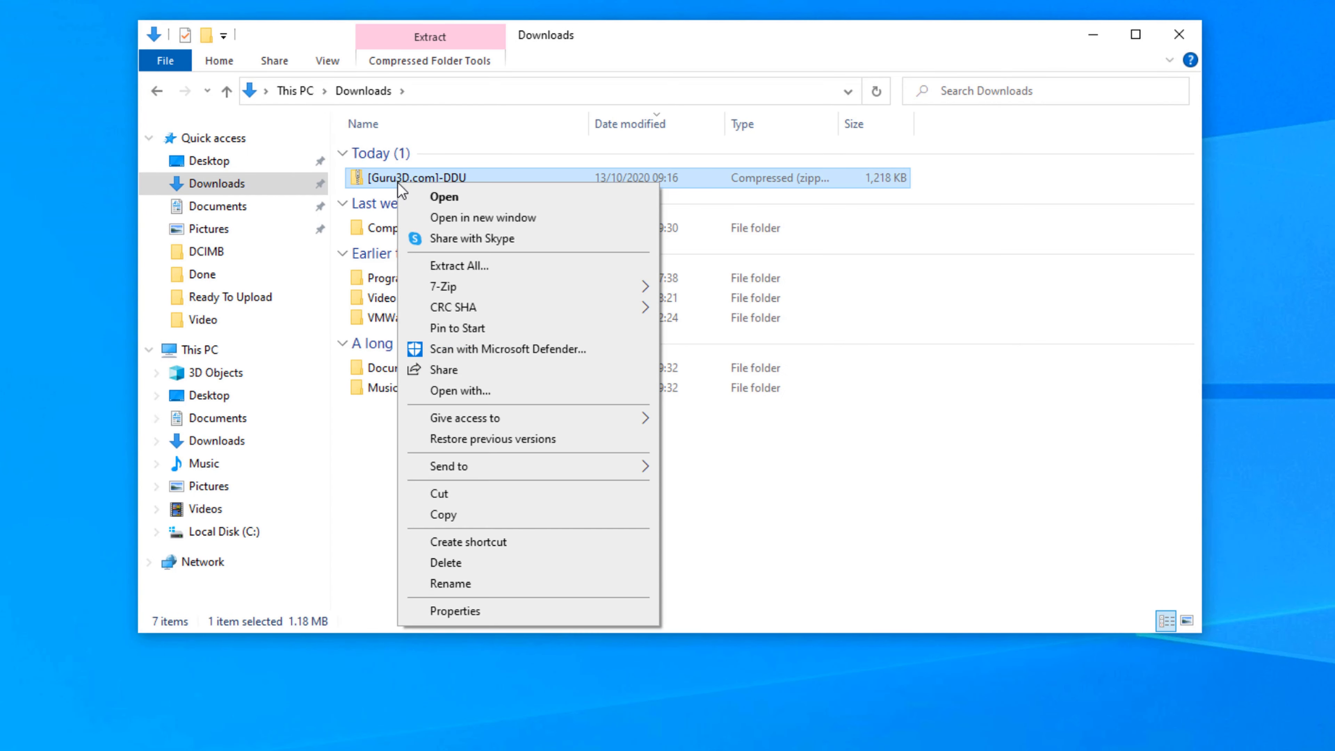
left_click(459, 266)
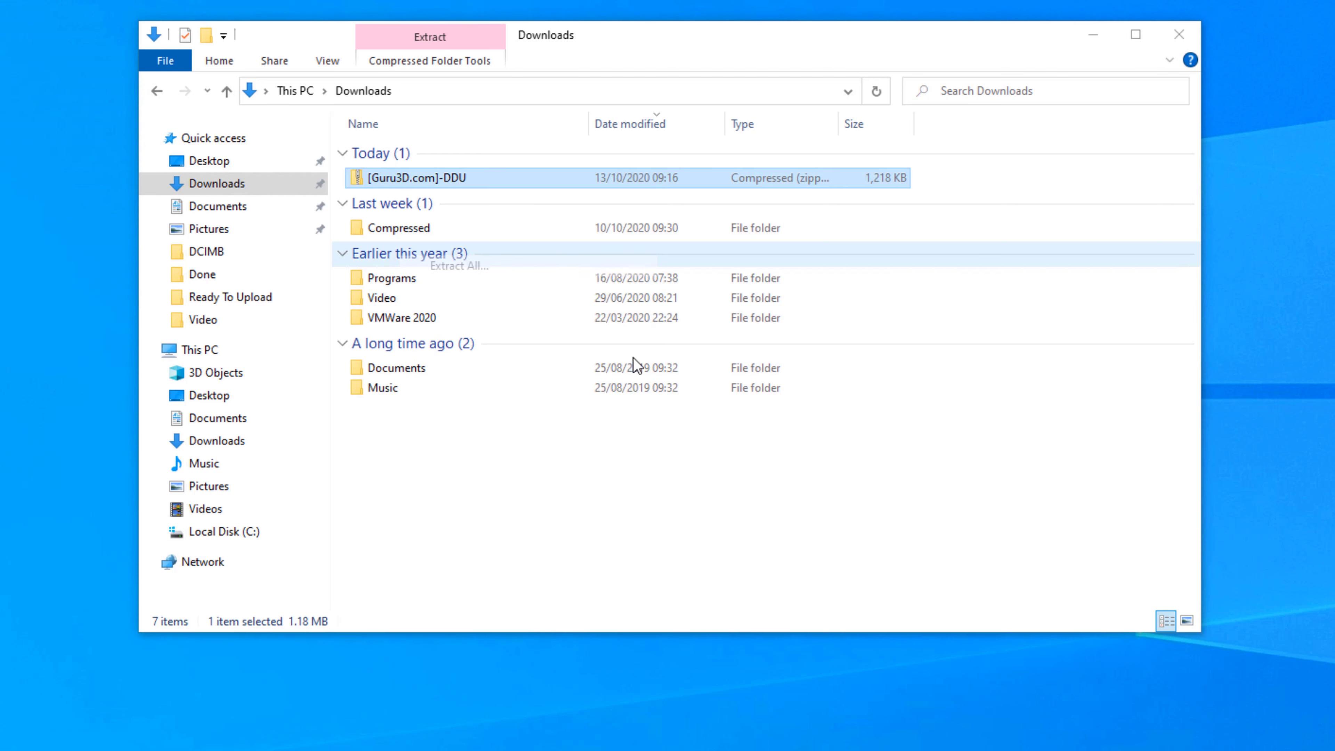
left_click(876, 562)
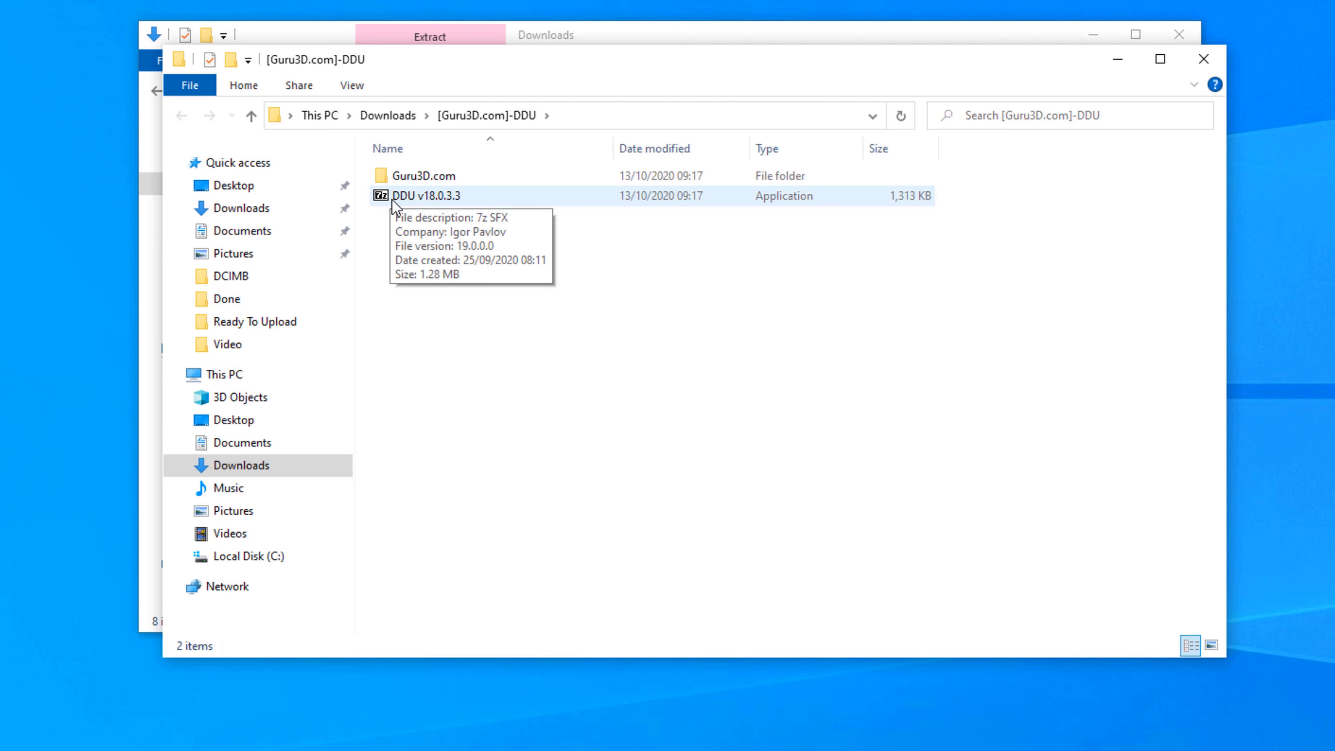
double_click(395, 200)
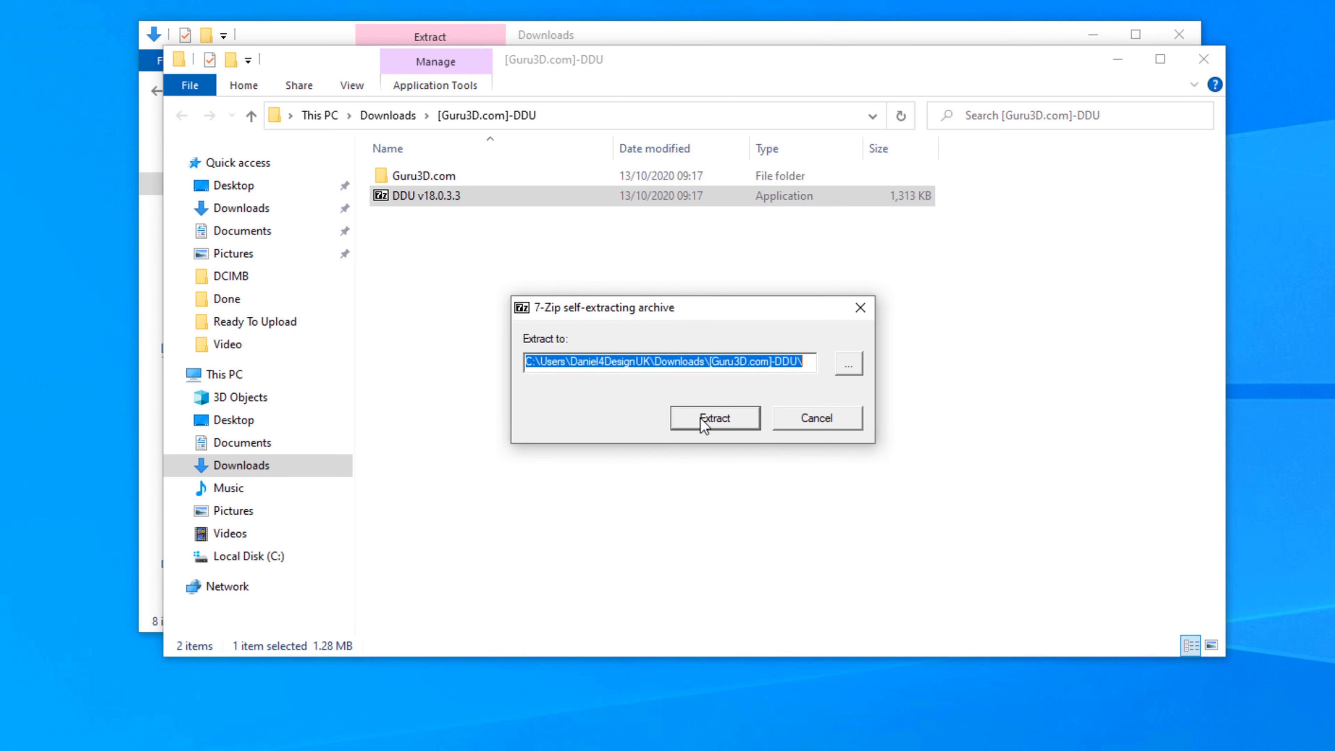
left_click(703, 419)
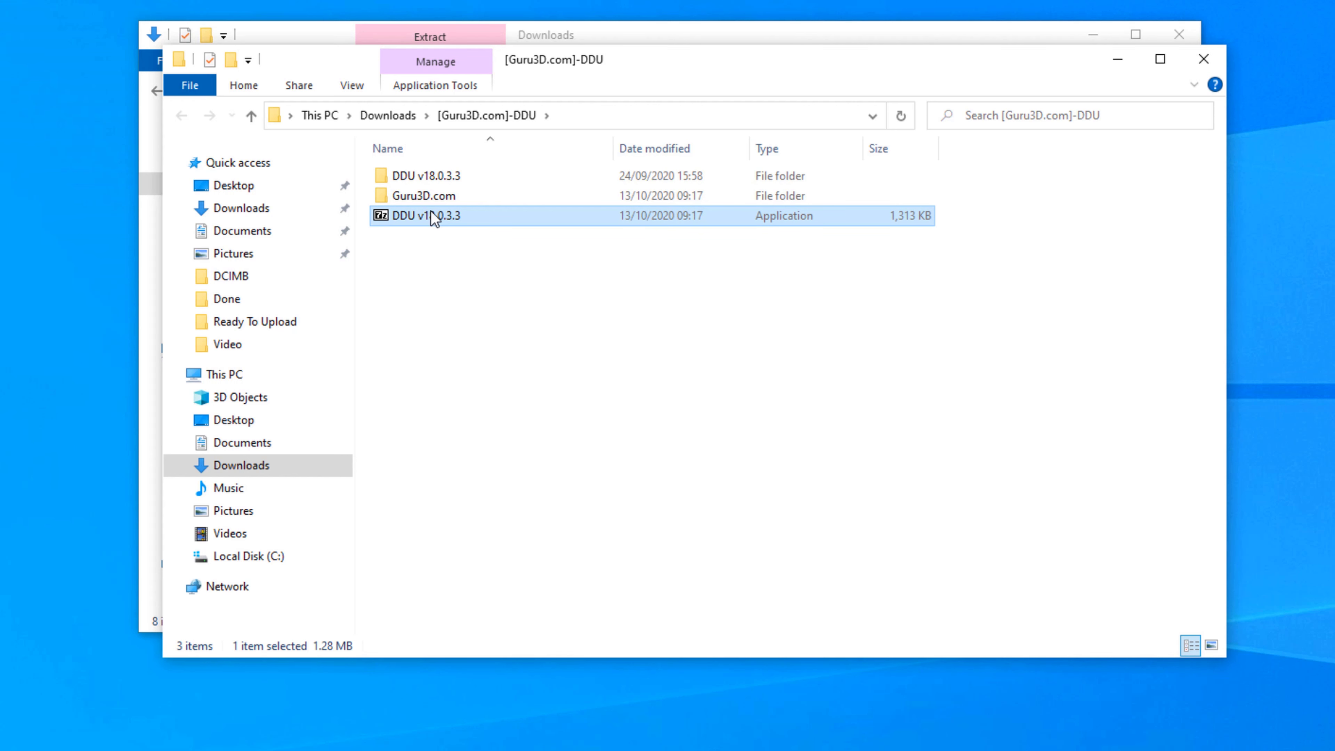
- Launch Display Driver Uninstaller from the unpacked DDU v18.0.3.3 folder and dismiss its startup notices and options, leaving the defaults
double_click(422, 179)
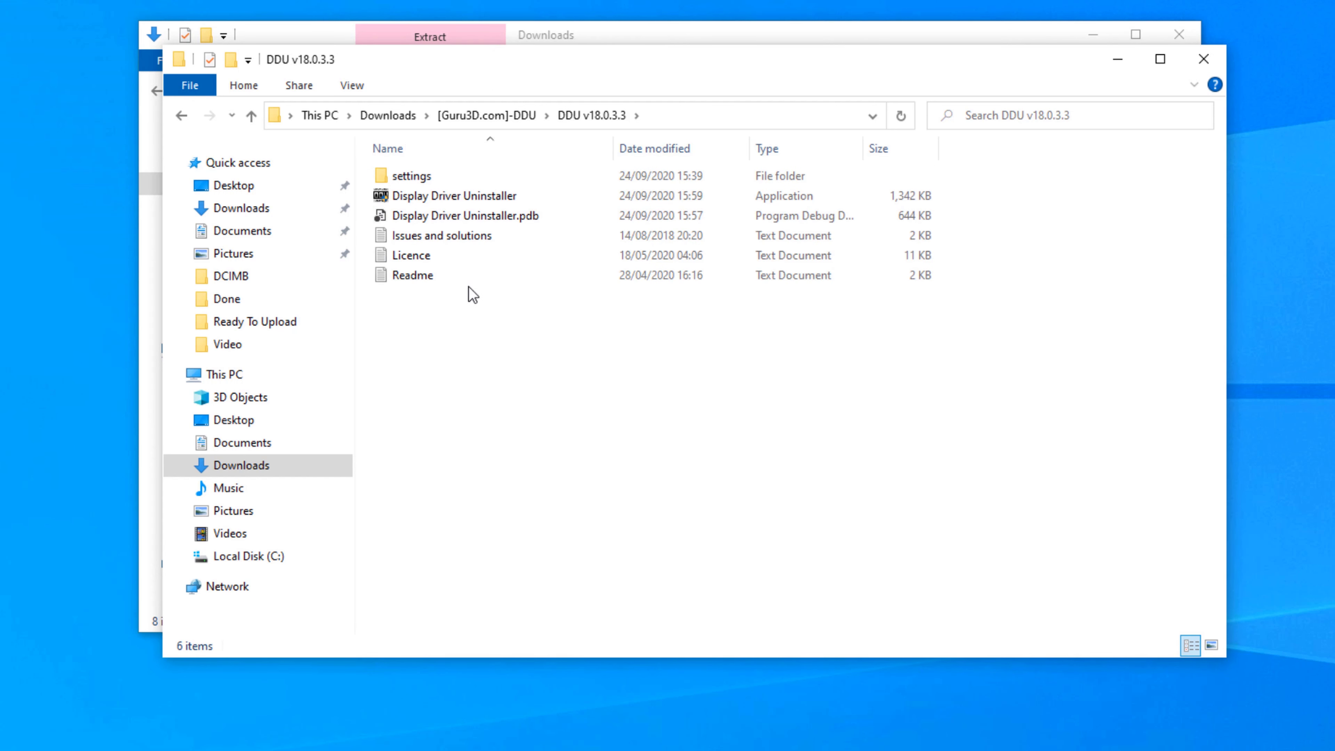
left_click(410, 202)
double_click(410, 203)
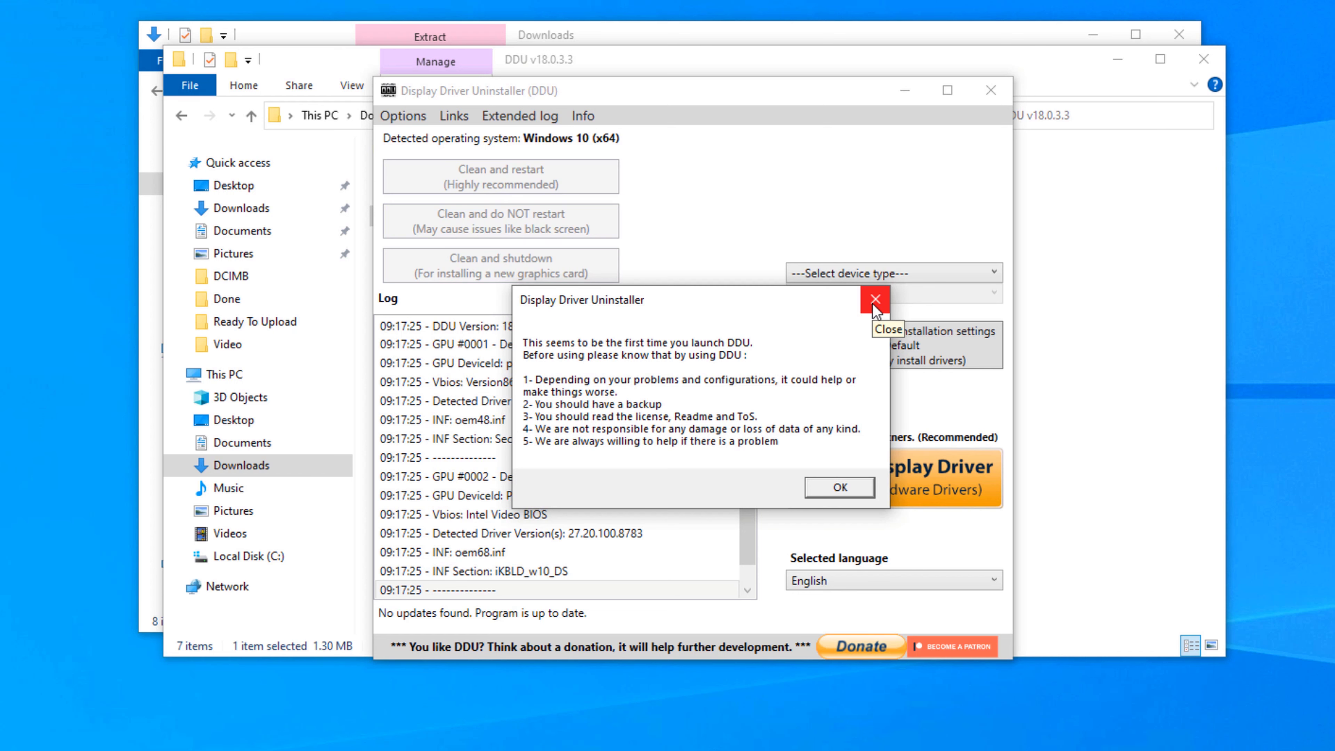
left_click(874, 304)
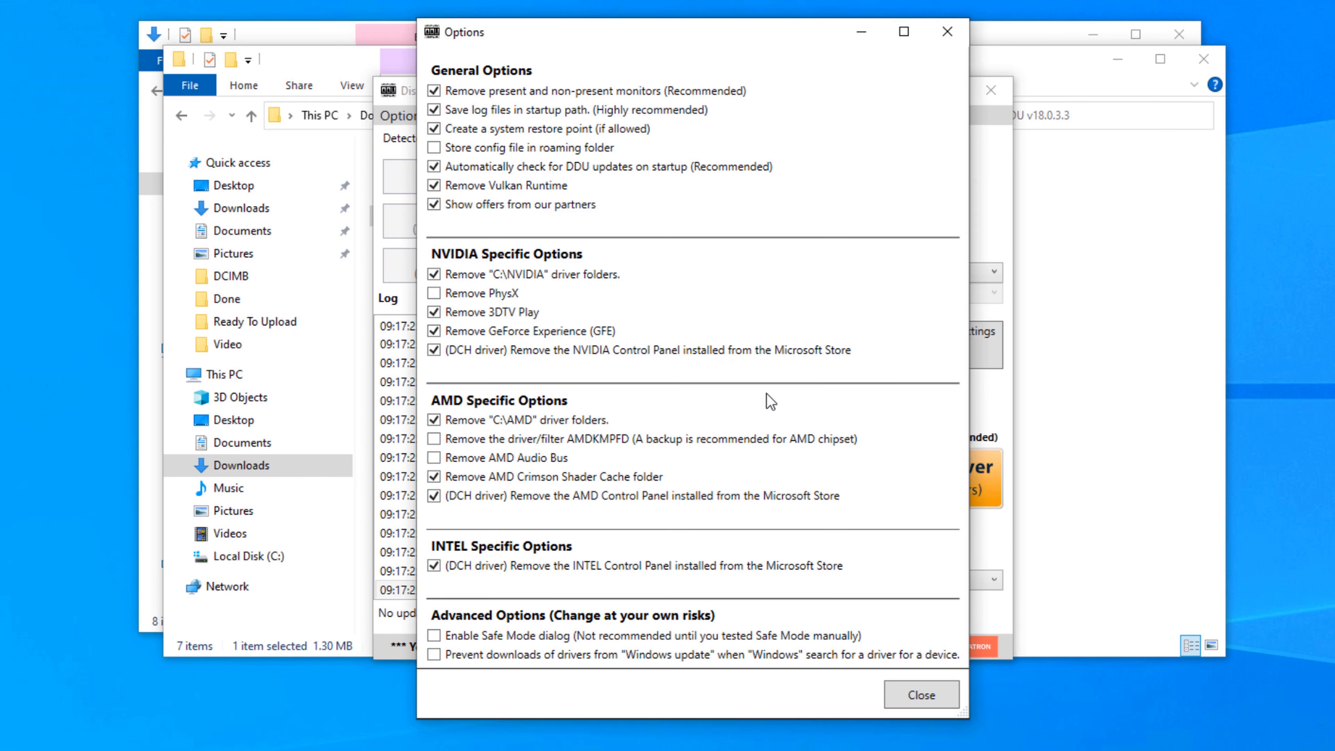
left_click(947, 33)
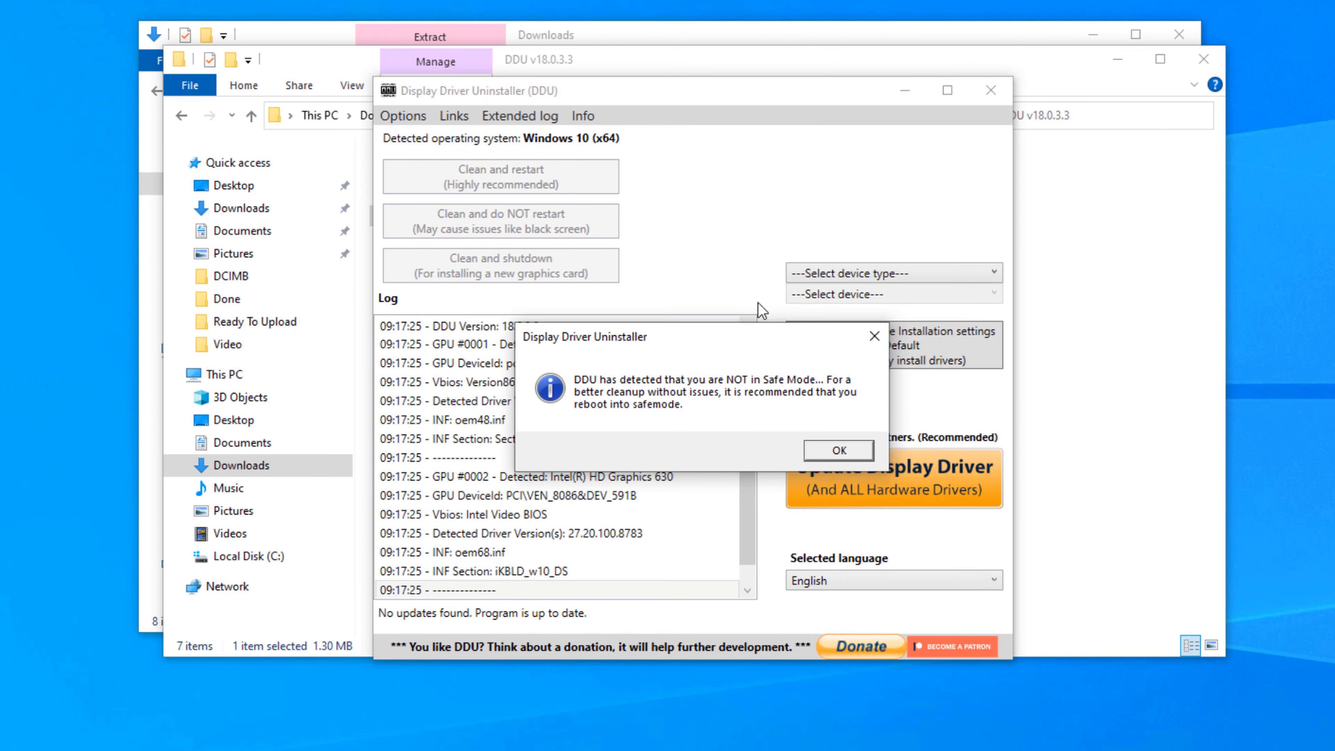
left_click(864, 336)
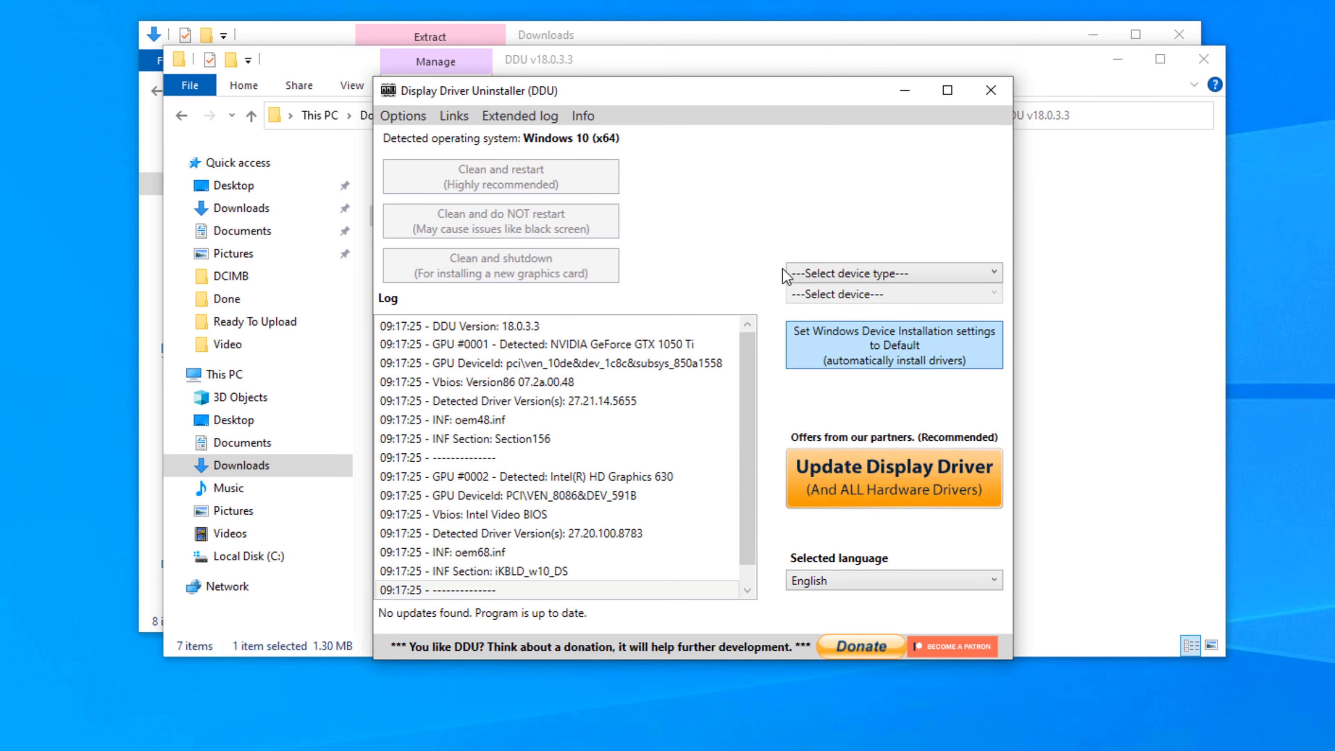
- Select GPU as the device type and run Clean and restart for the NVIDIA drivers
left_click(934, 278)
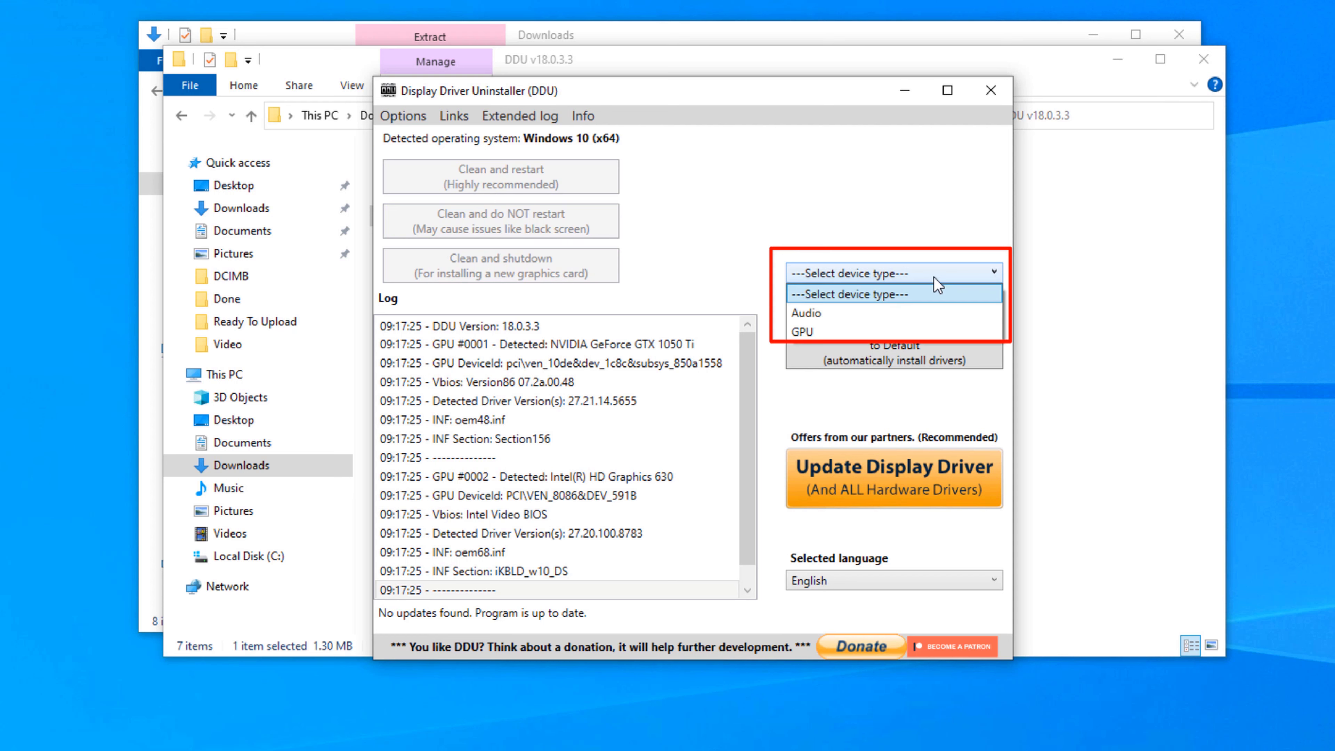
left_click(815, 332)
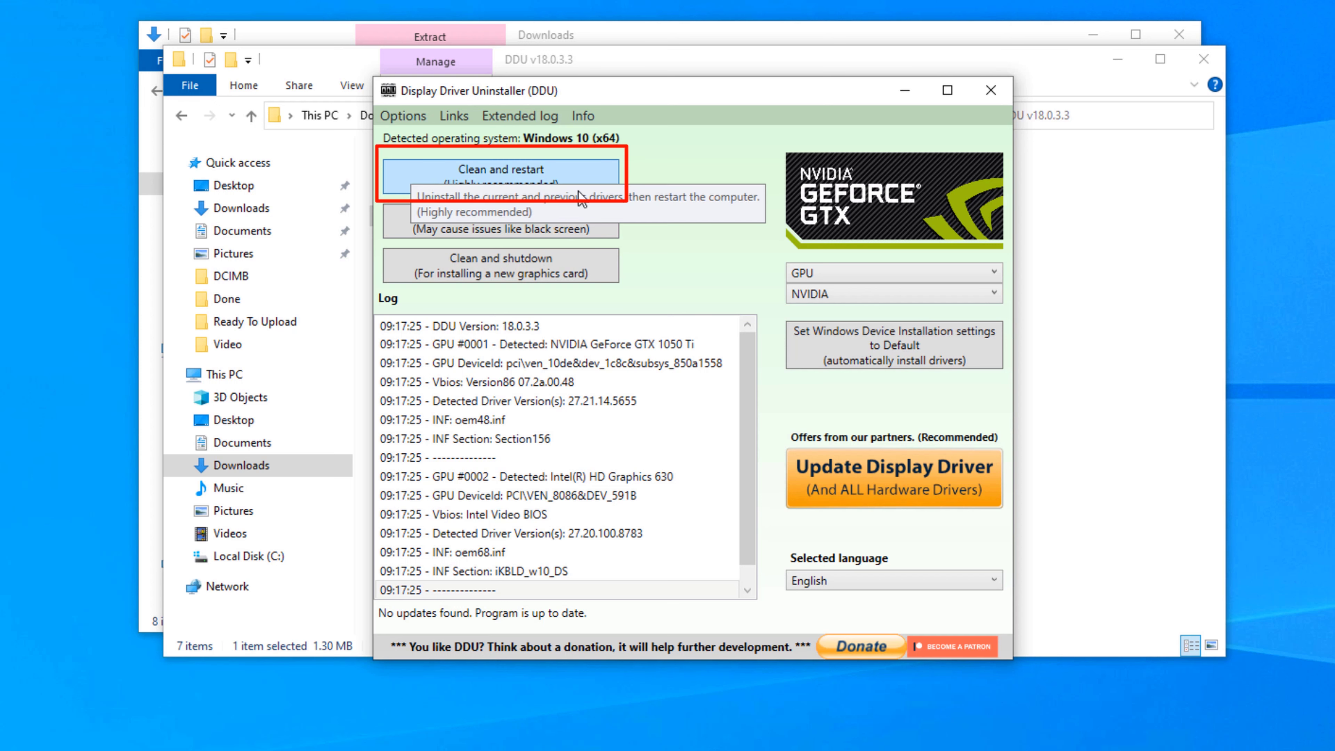
left_click(578, 187)
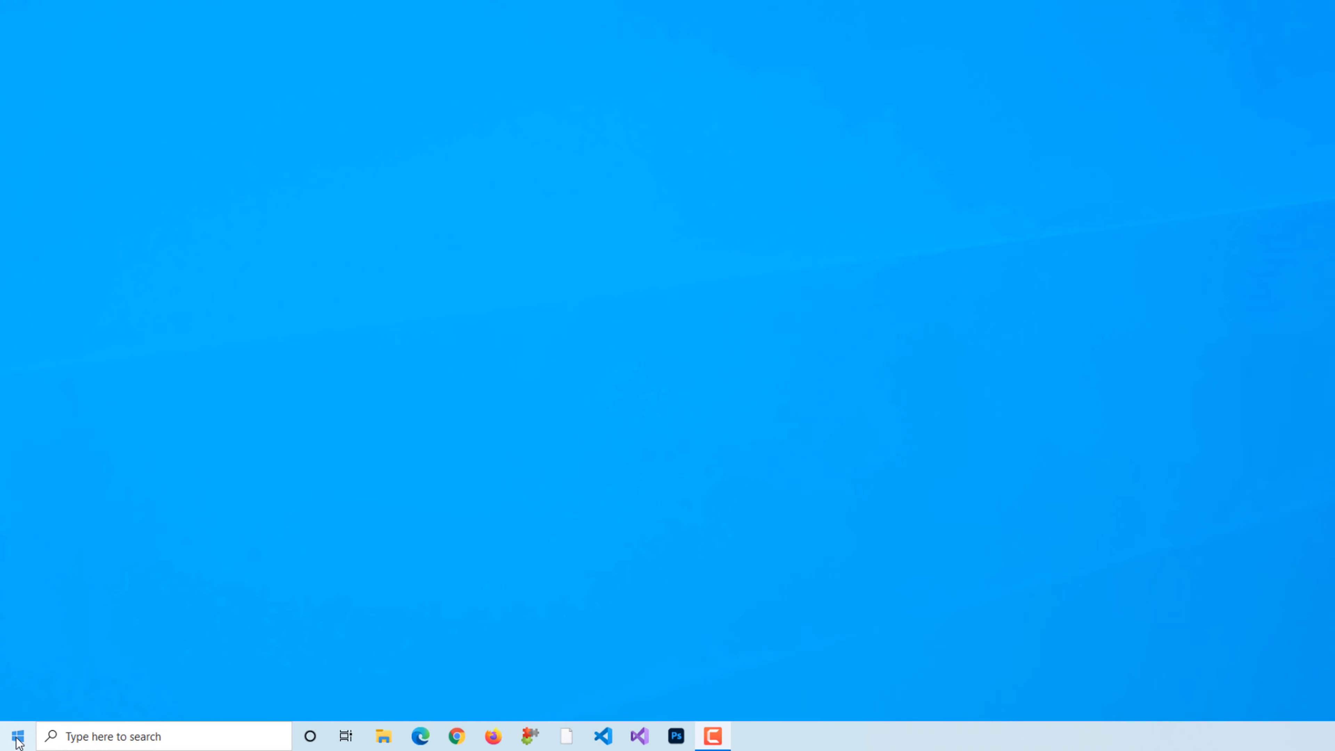
- Check which graphics cards are listed under Display adapters in Device Manager, and close it
right_click(8, 744)
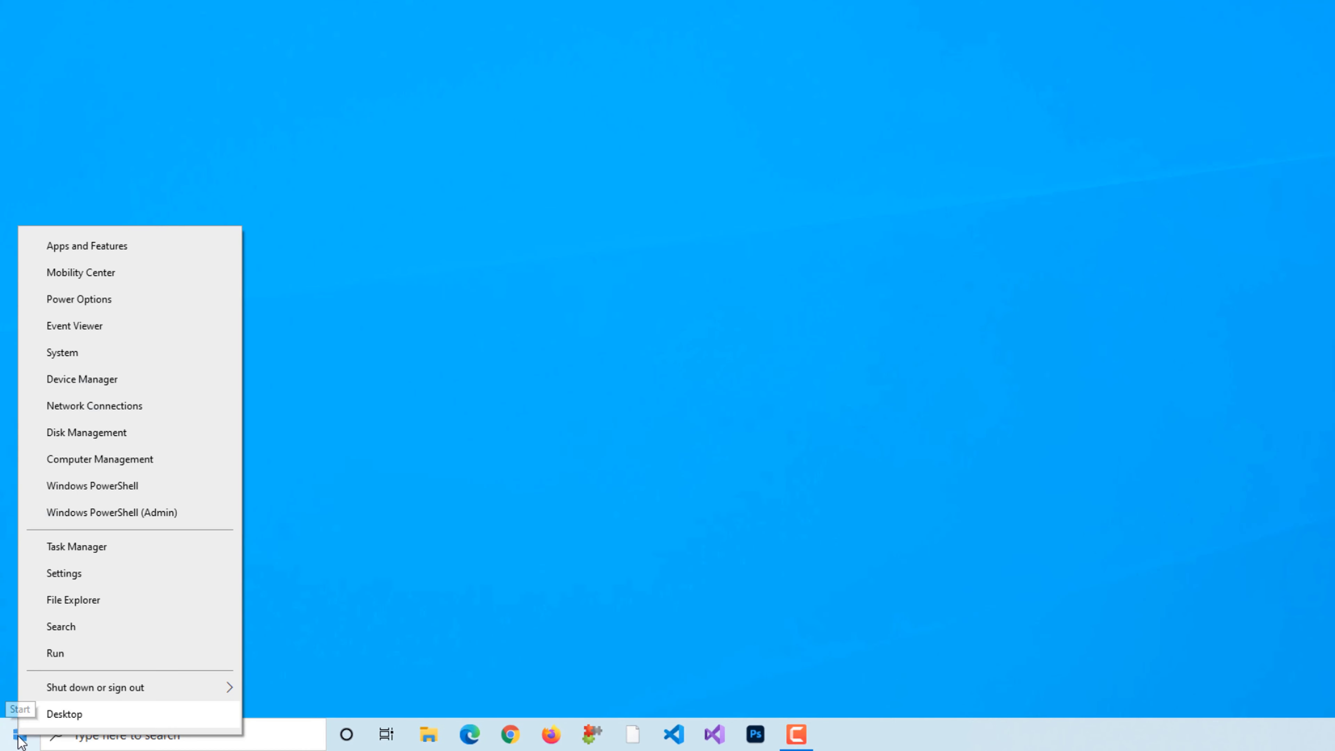
left_click(162, 381)
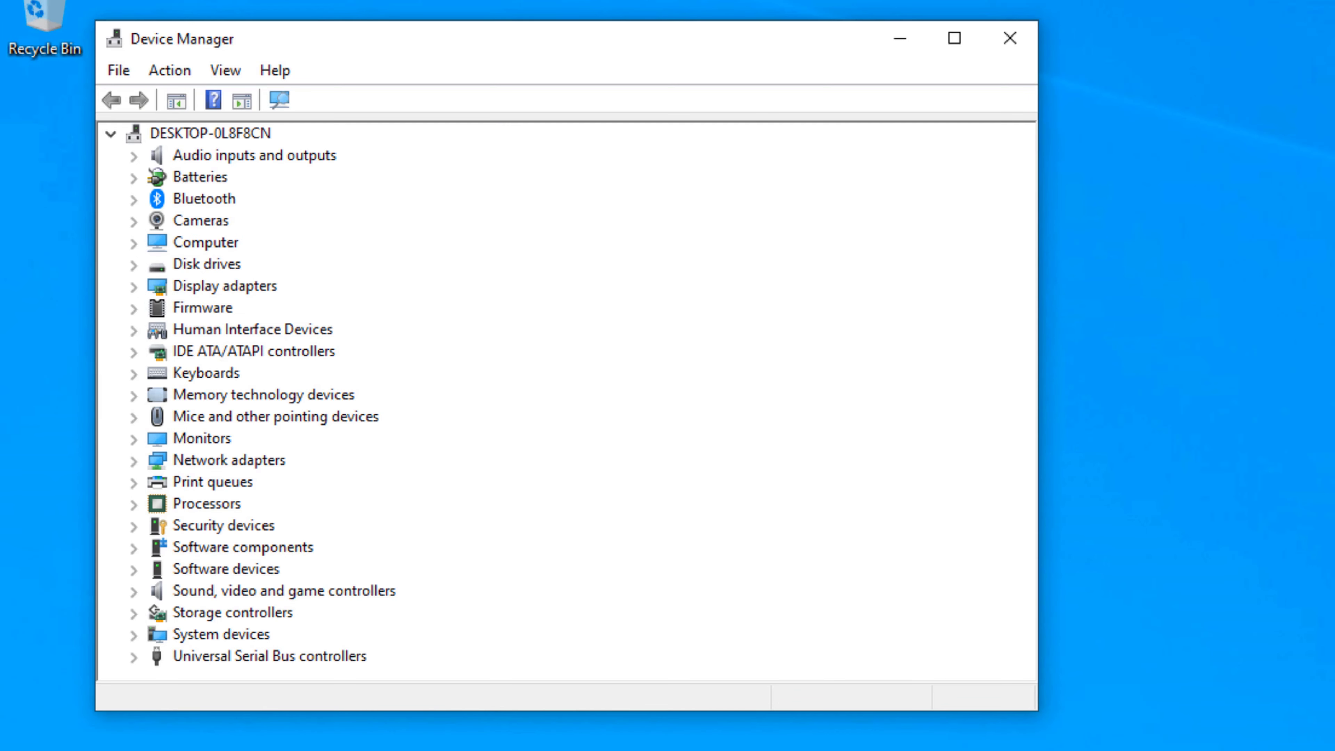
double_click(201, 285)
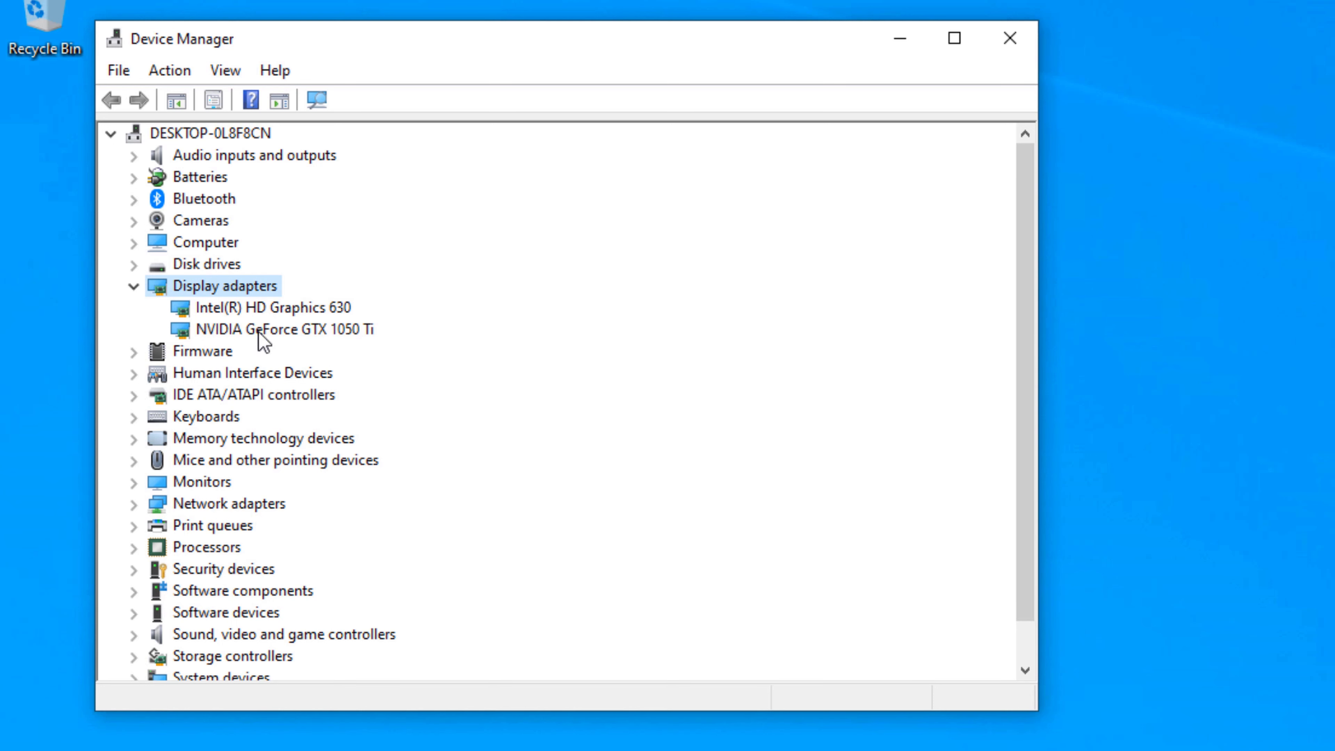
left_click(1010, 38)
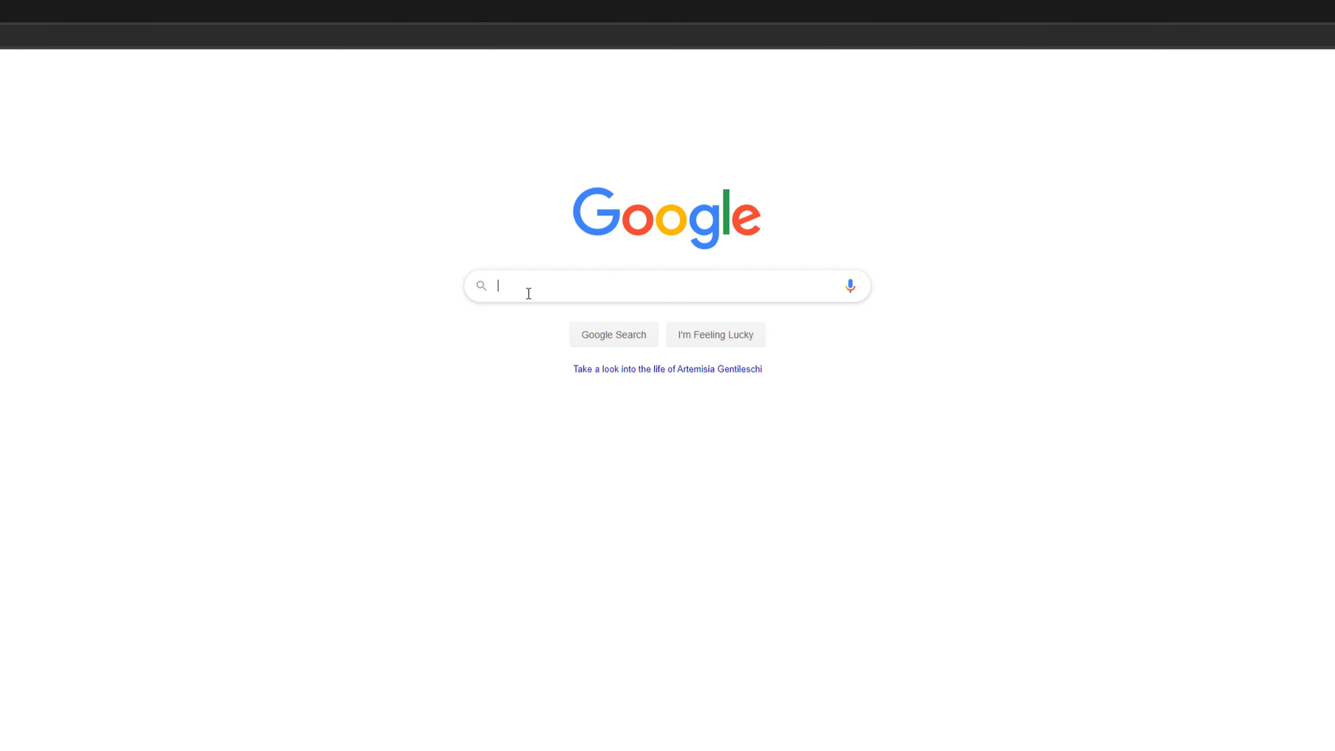
- Search Google for "nvidia" in the browser and open the NVIDIA site's download page for all NVIDIA drivers
left_click(529, 293)
type("nvidia")
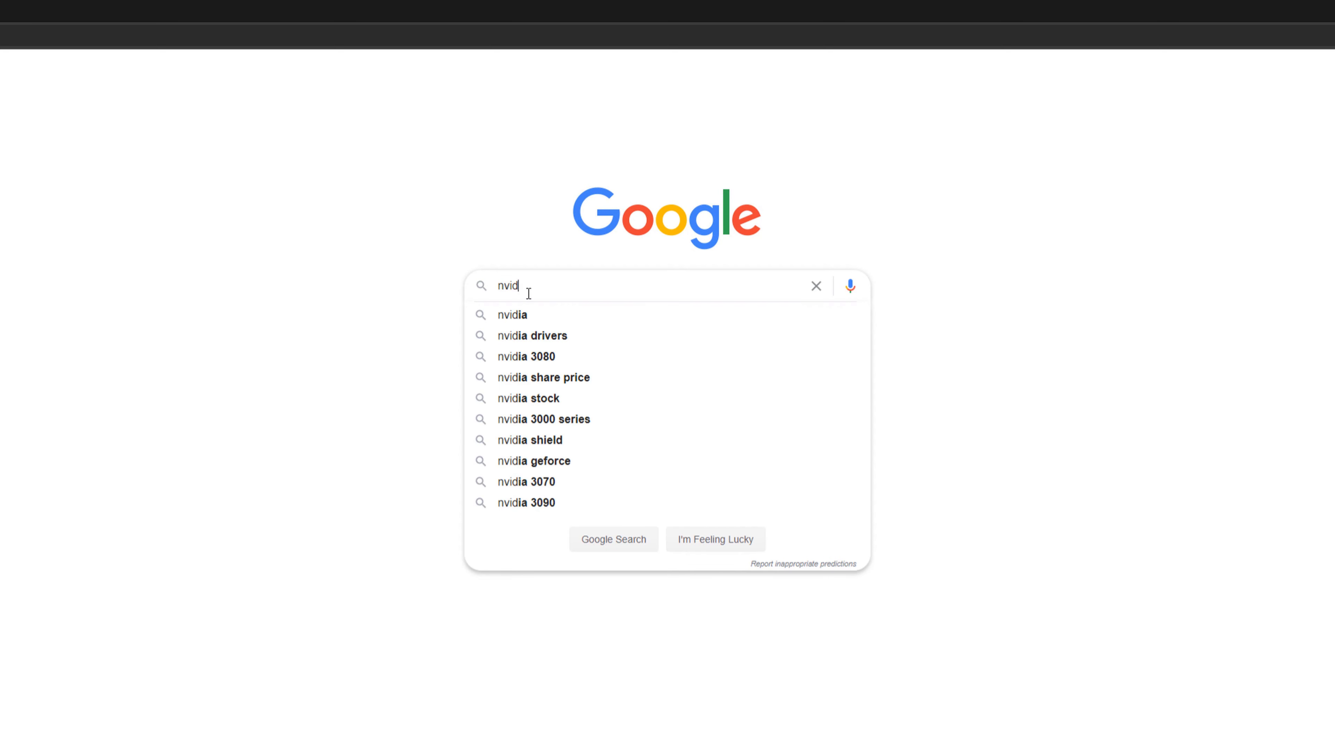
key("Return")
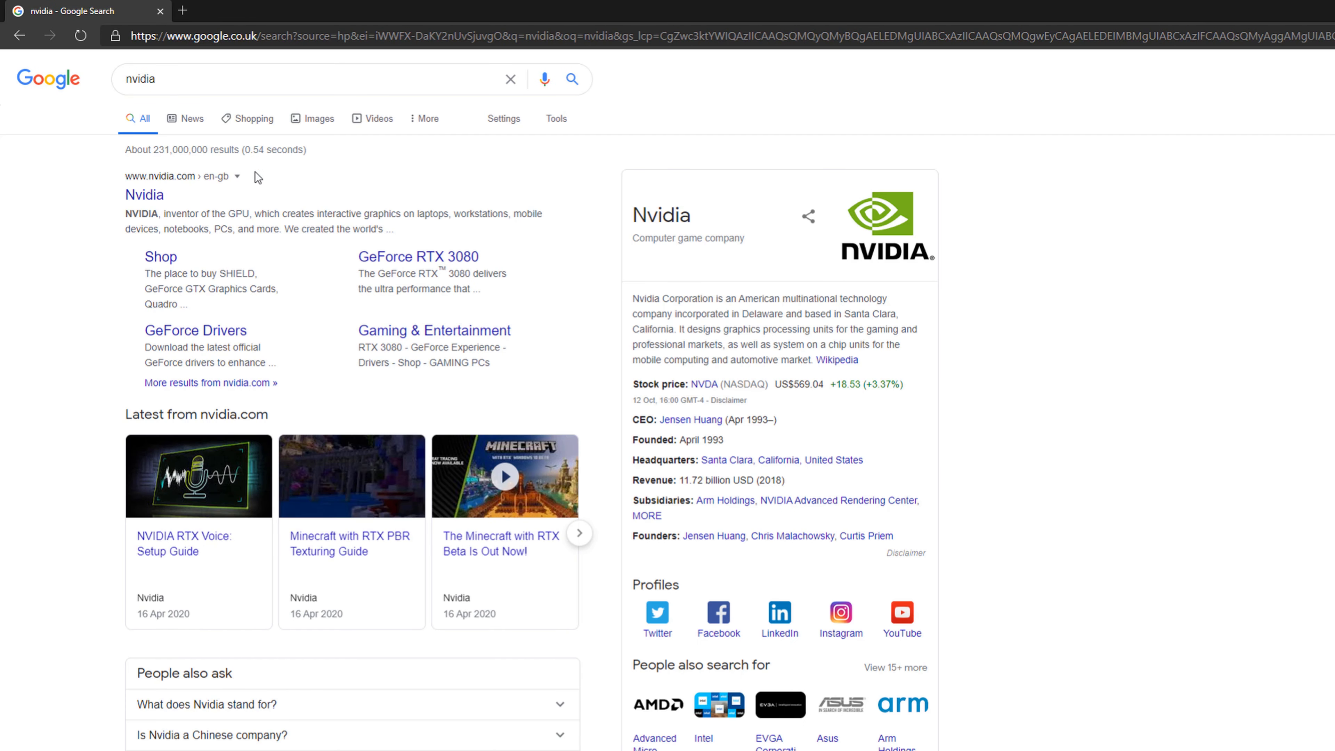
left_click(156, 195)
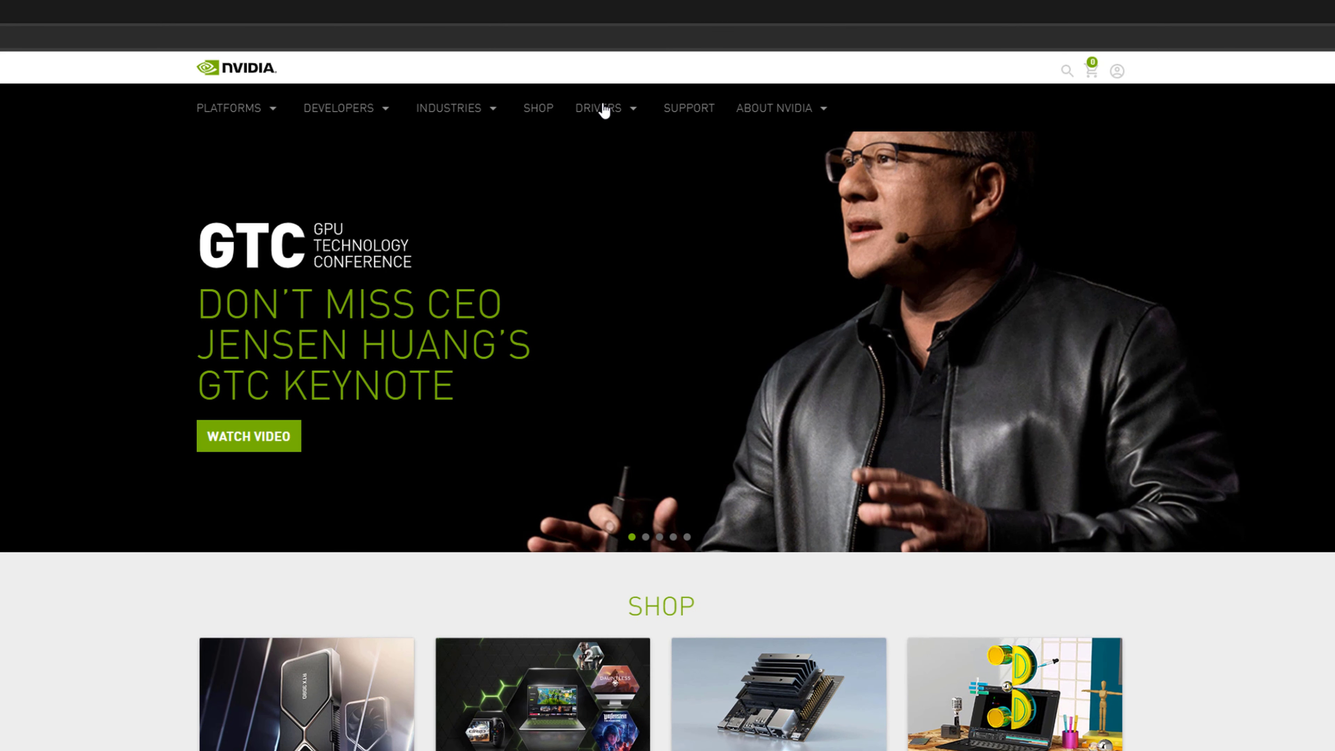
left_click(605, 109)
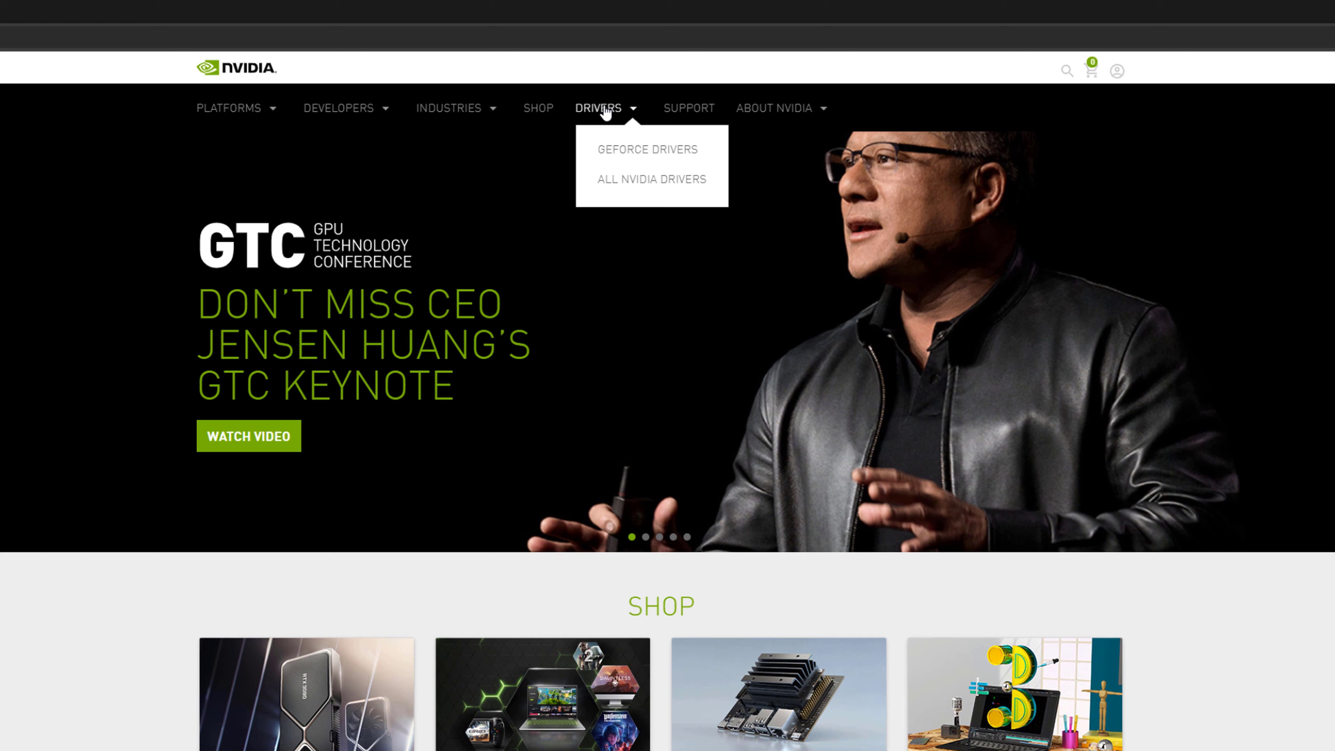
left_click(607, 184)
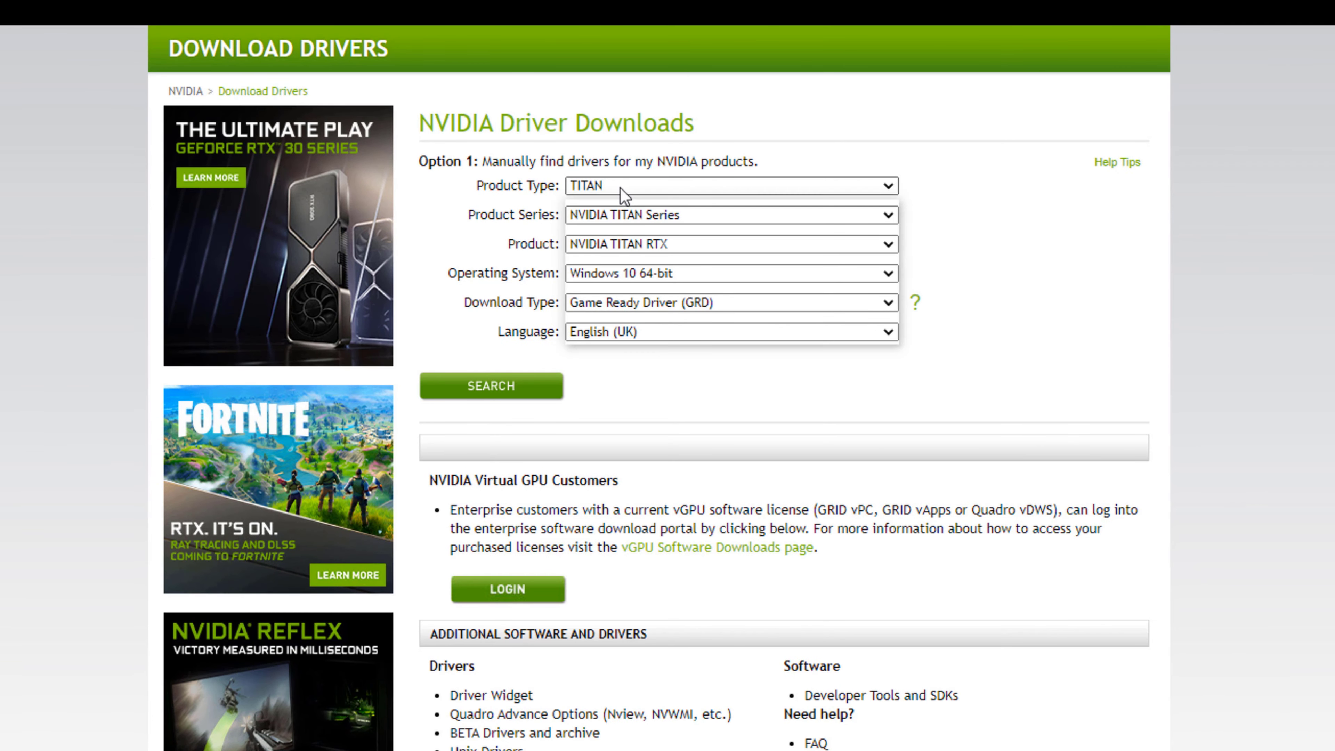
- Set the driver search to product type GeForce, series GeForce 10 Series (Notebooks) and product GeForce GTX 1050 Ti
left_click(619, 188)
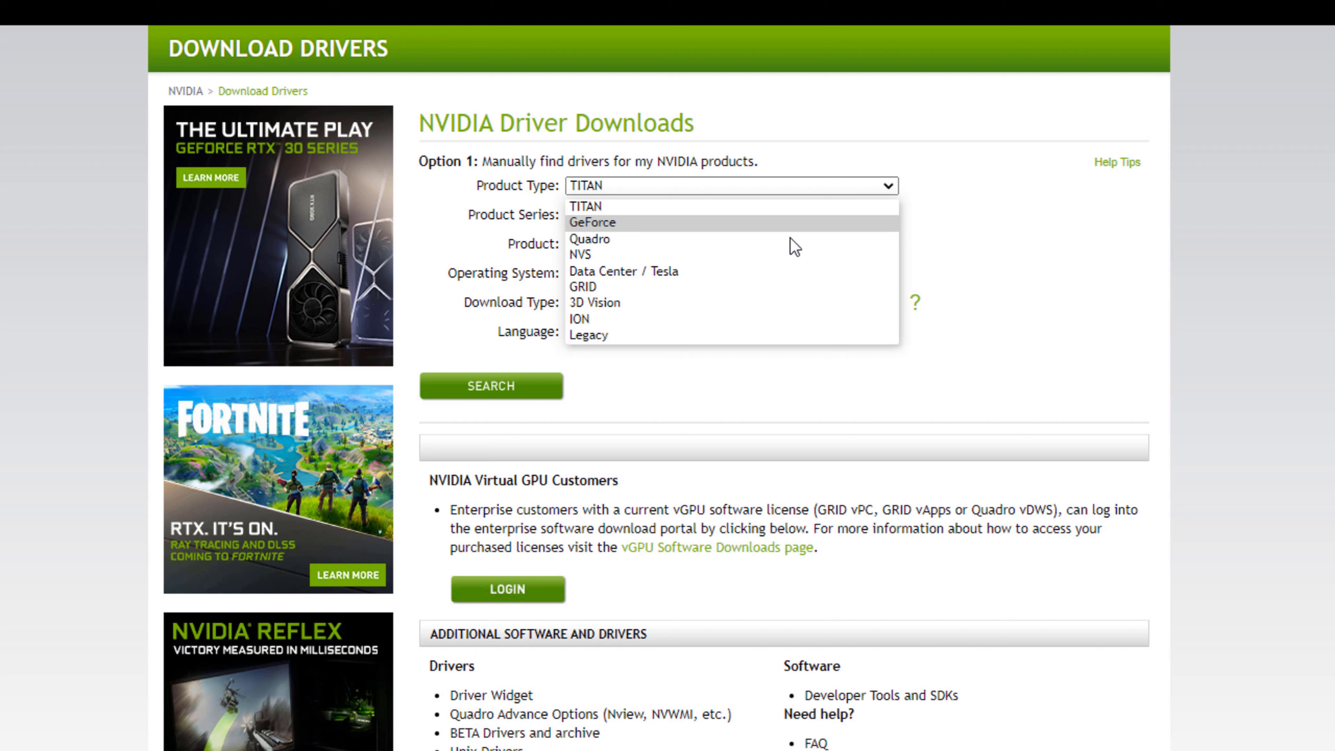
key("Return")
left_click(671, 221)
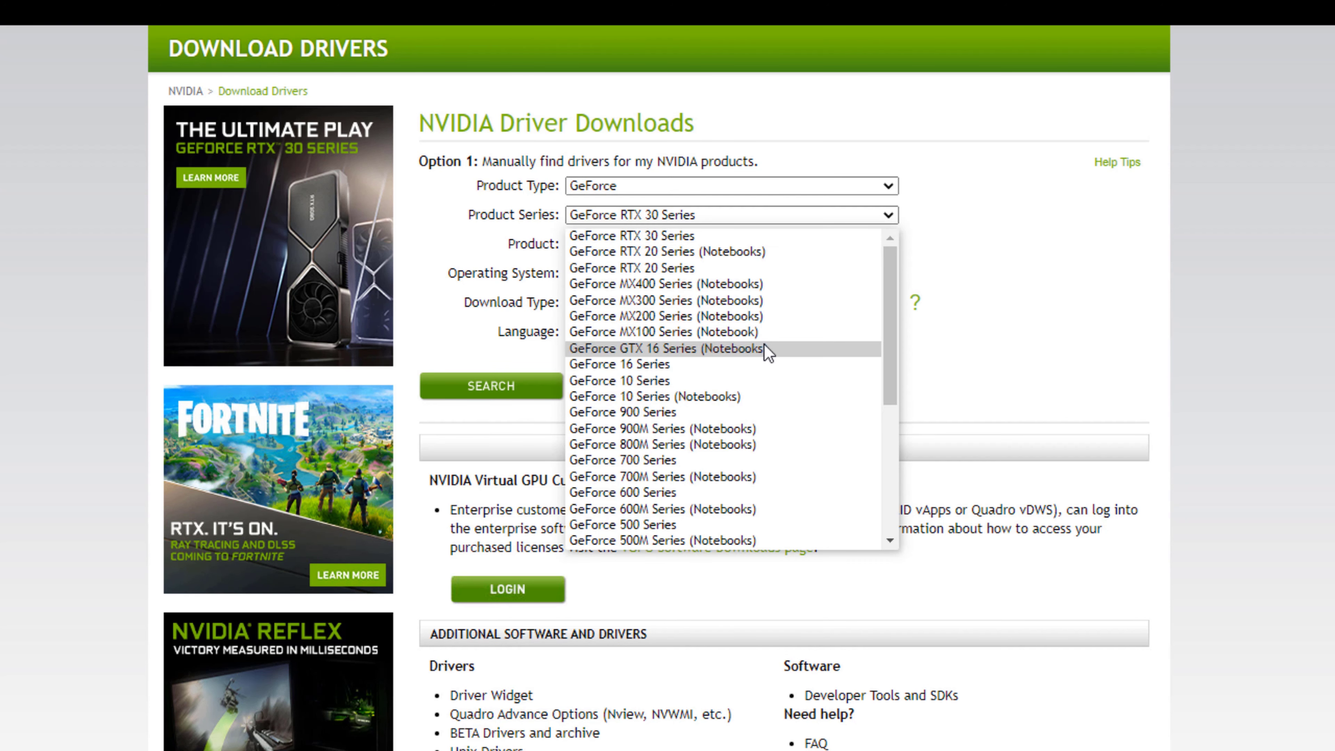
left_click(750, 396)
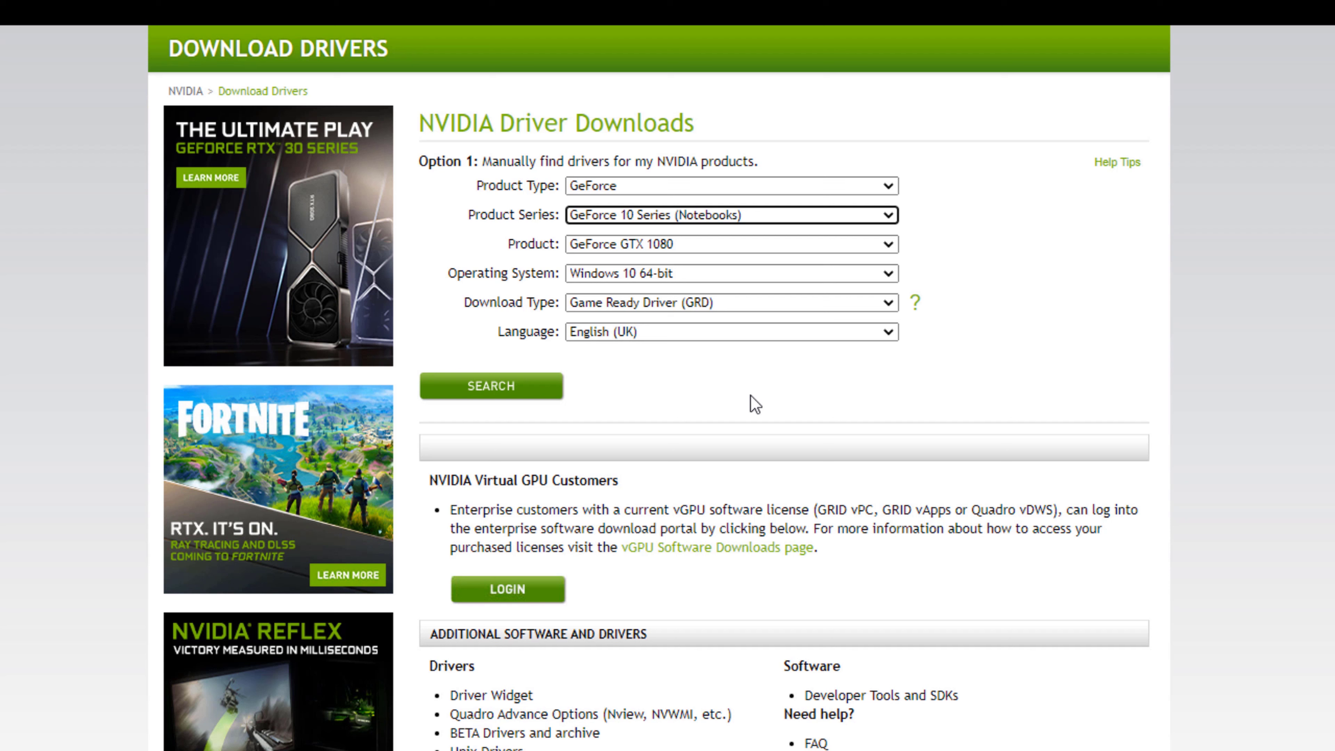
left_click(653, 247)
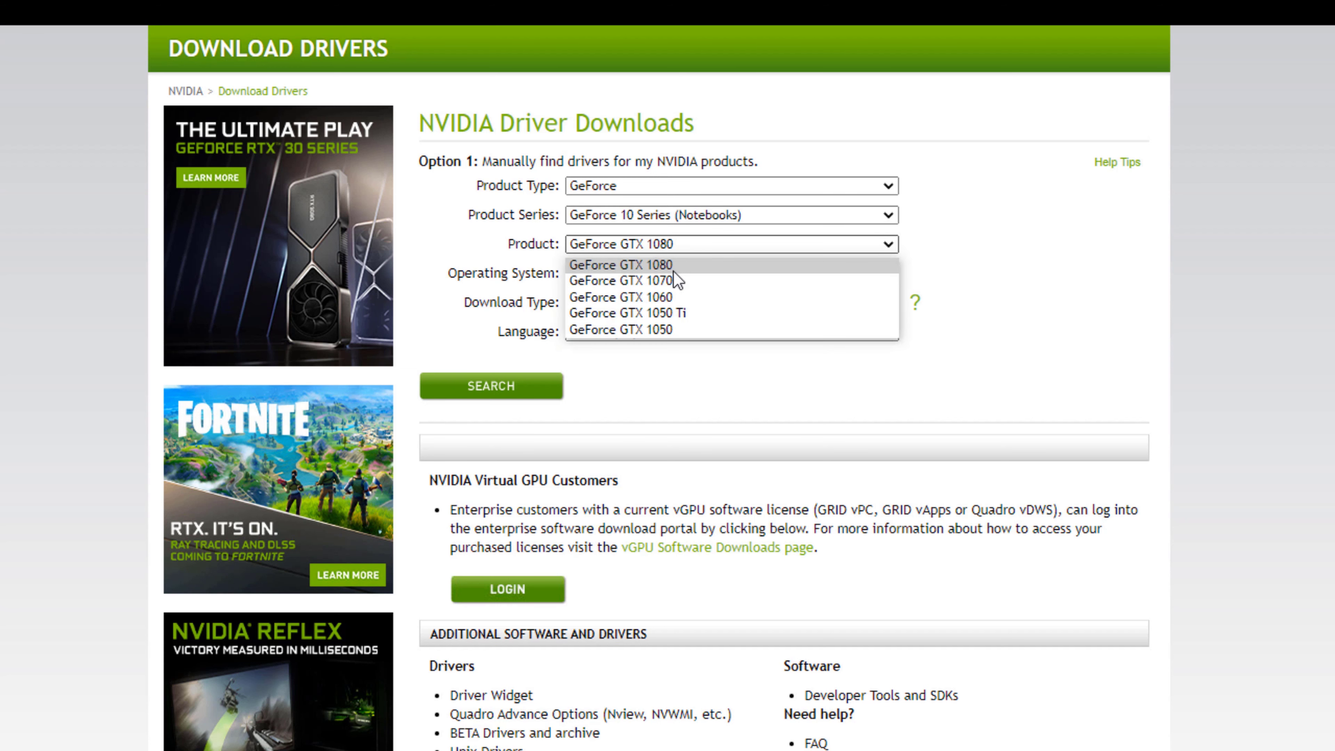
left_click(687, 318)
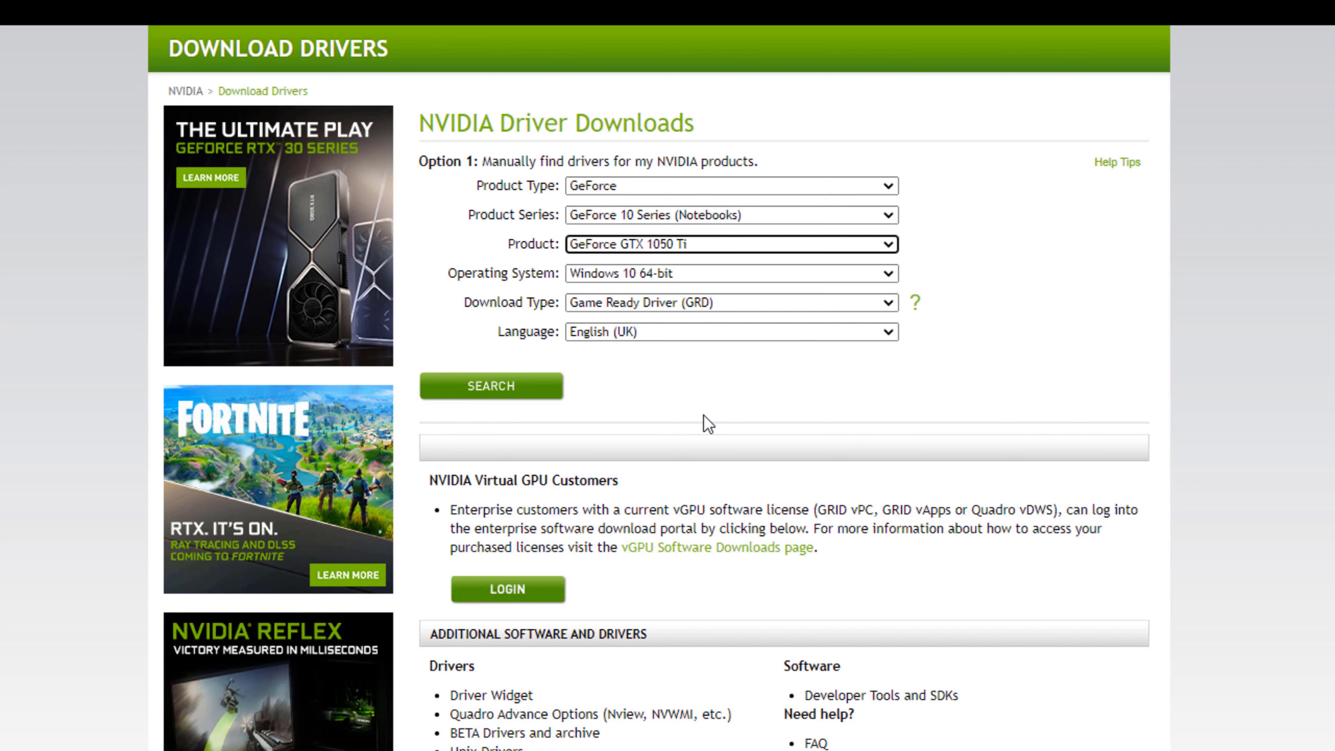
- Search for the matching GeForce GTX 1050 Ti driver, download it, and close the browser
left_click(490, 387)
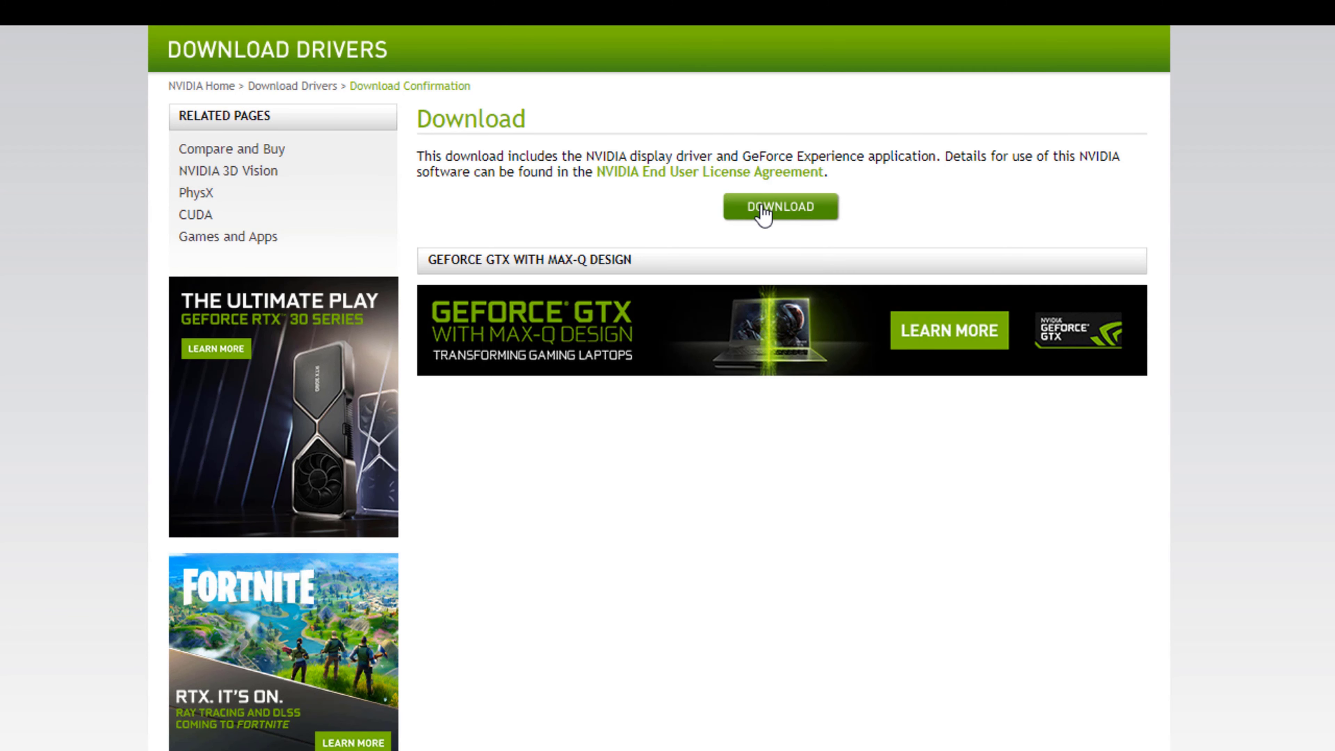
left_click(763, 210)
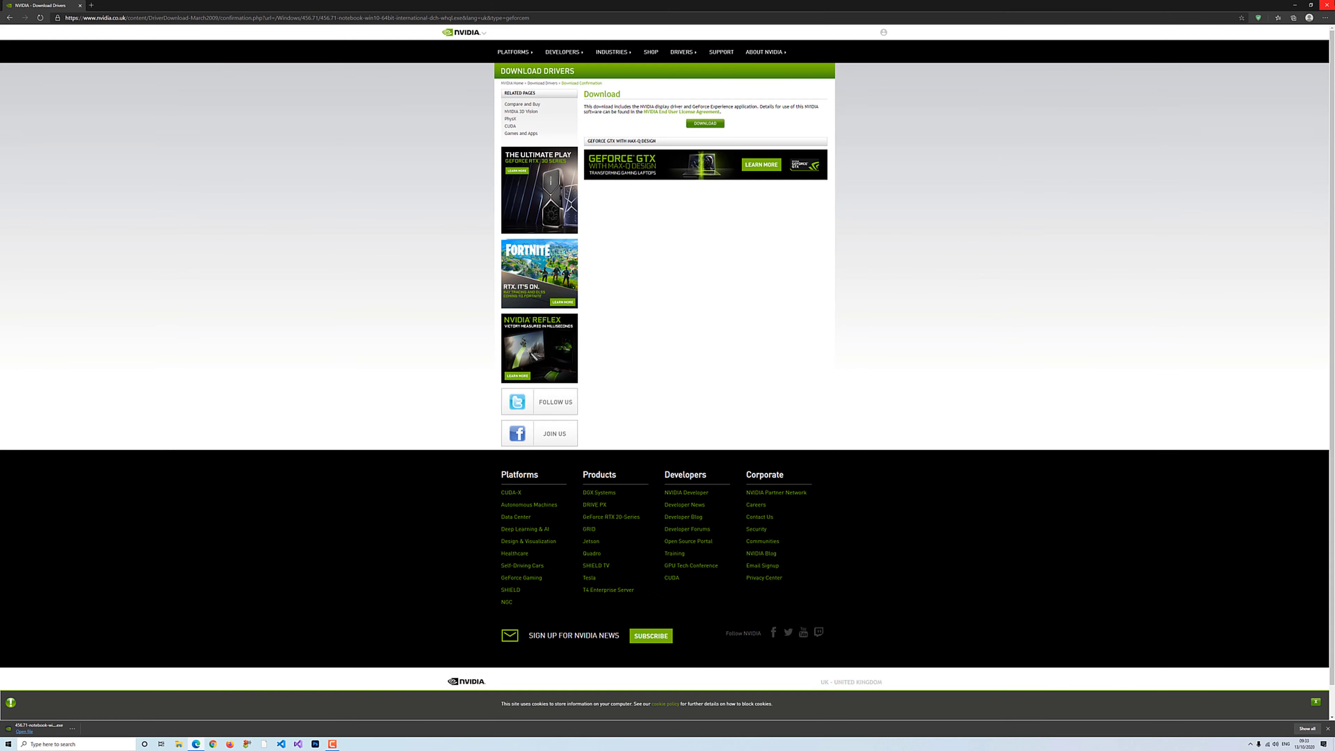
left_click(1327, 5)
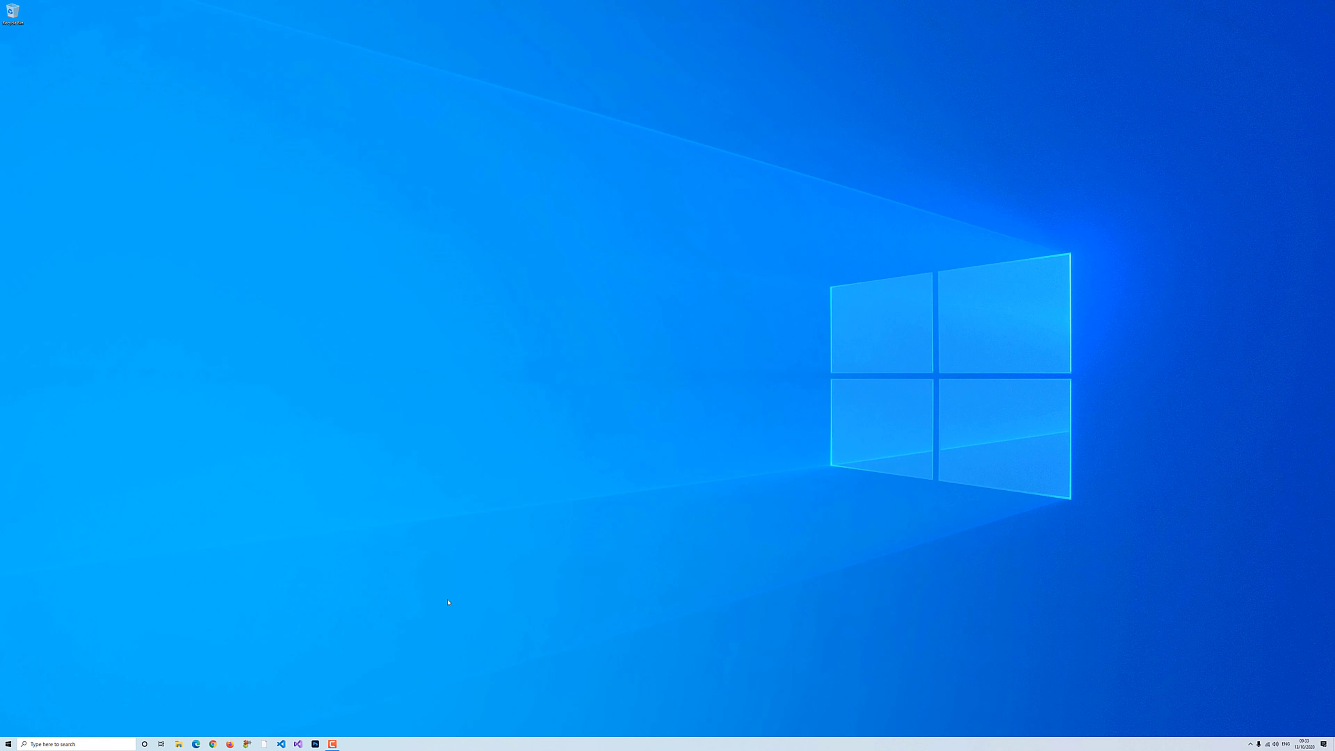
- Run the downloaded 456.71 notebook driver package from the Downloads folder and extract its files to the default path
key("super+e")
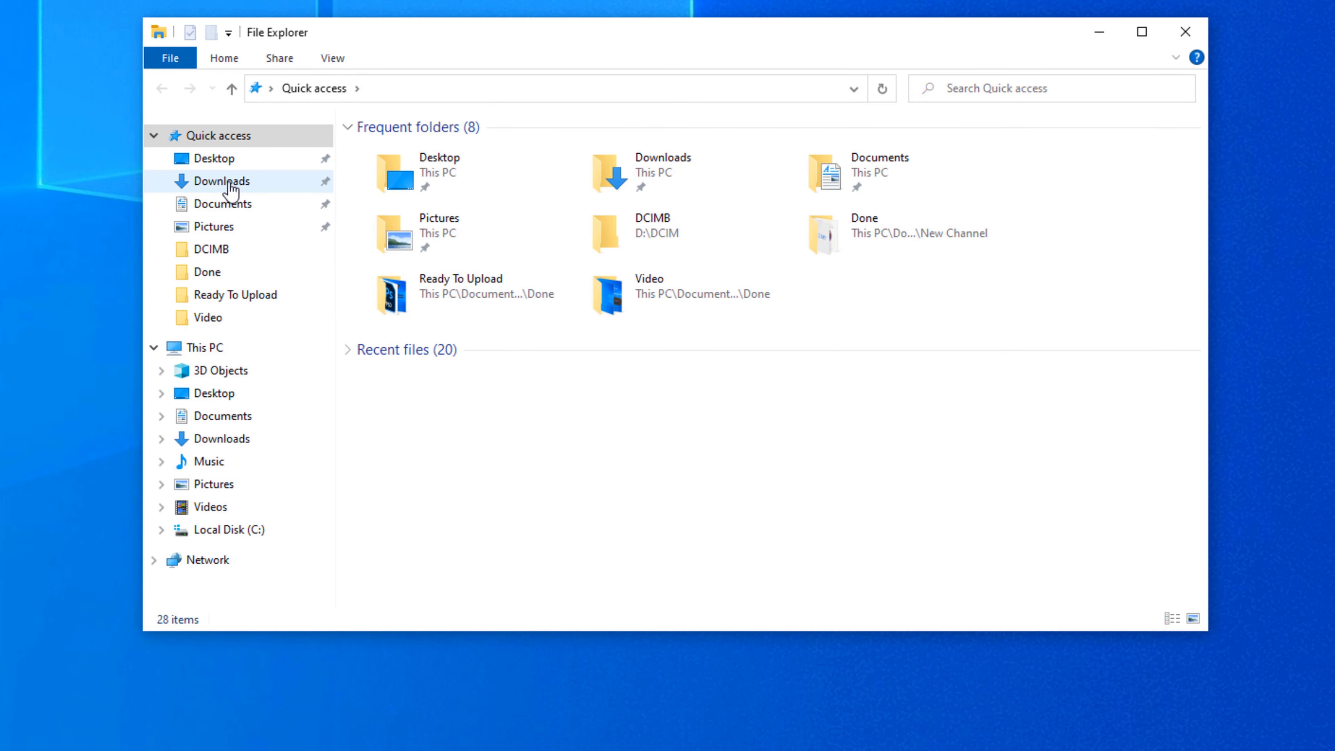
left_click(231, 184)
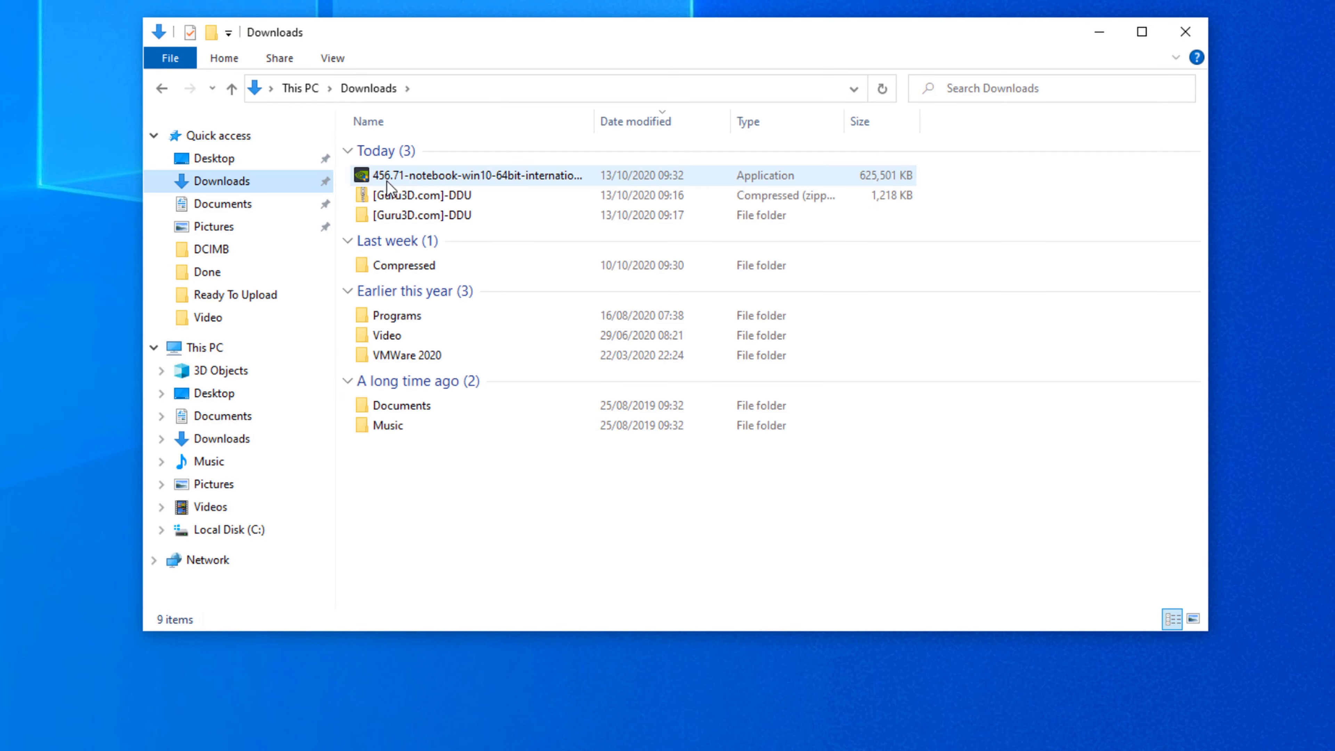
left_click(416, 175)
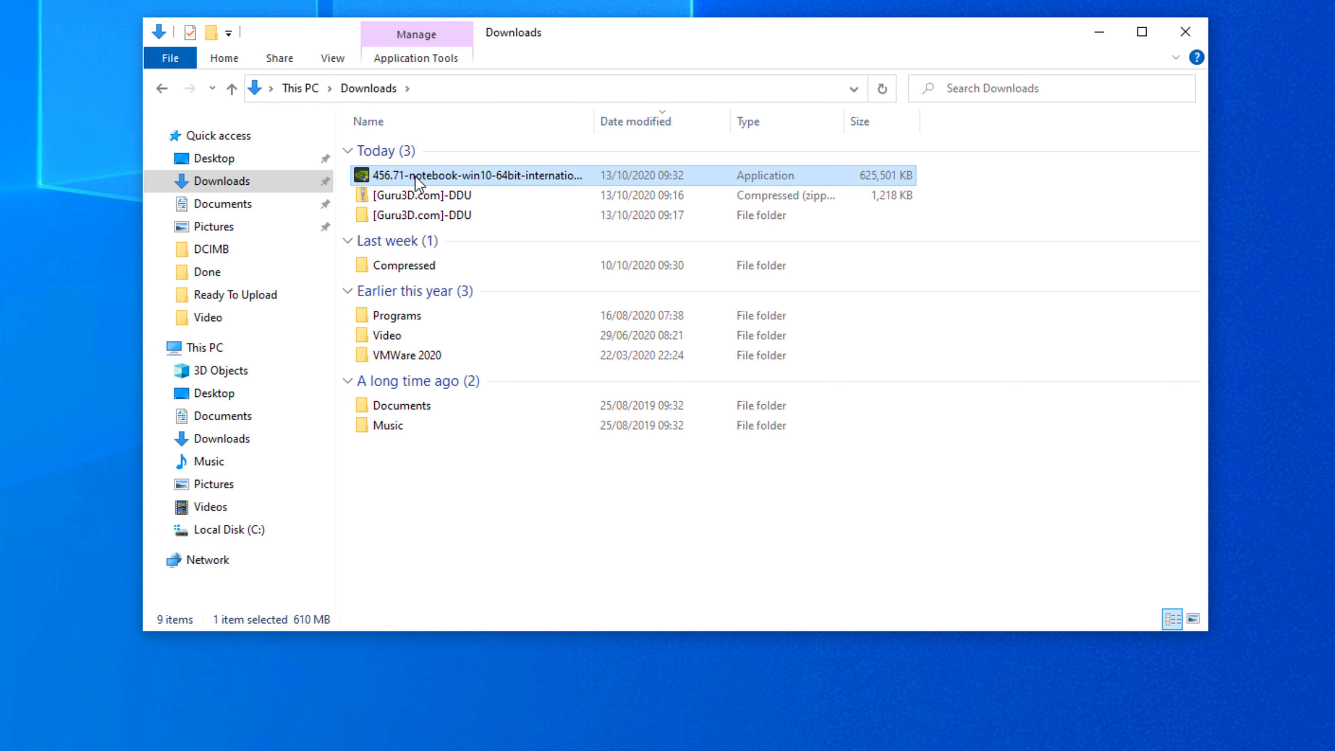
double_click(415, 175)
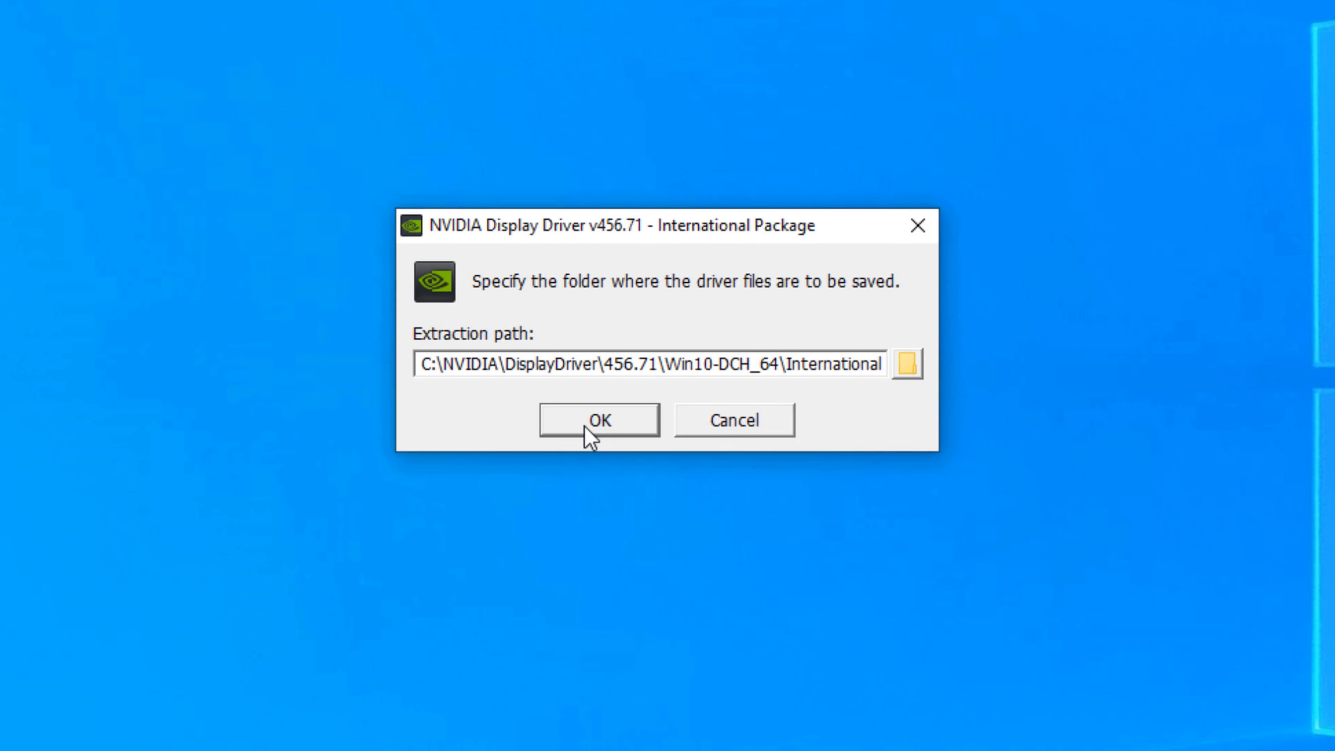
left_click(586, 426)
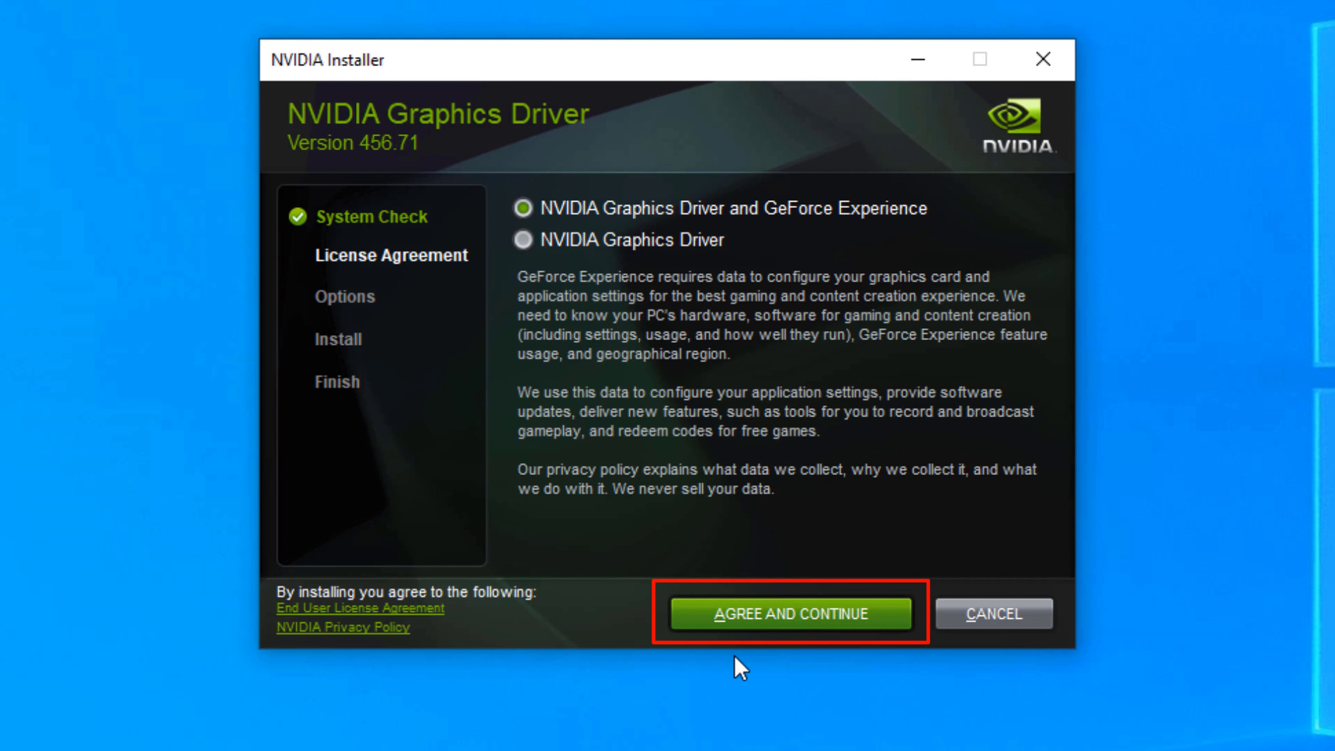
- Install NVIDIA Graphics Driver and GeForce Experience with the Express option, and close the finished installer with shortcut creation and launch enabled
left_click(725, 624)
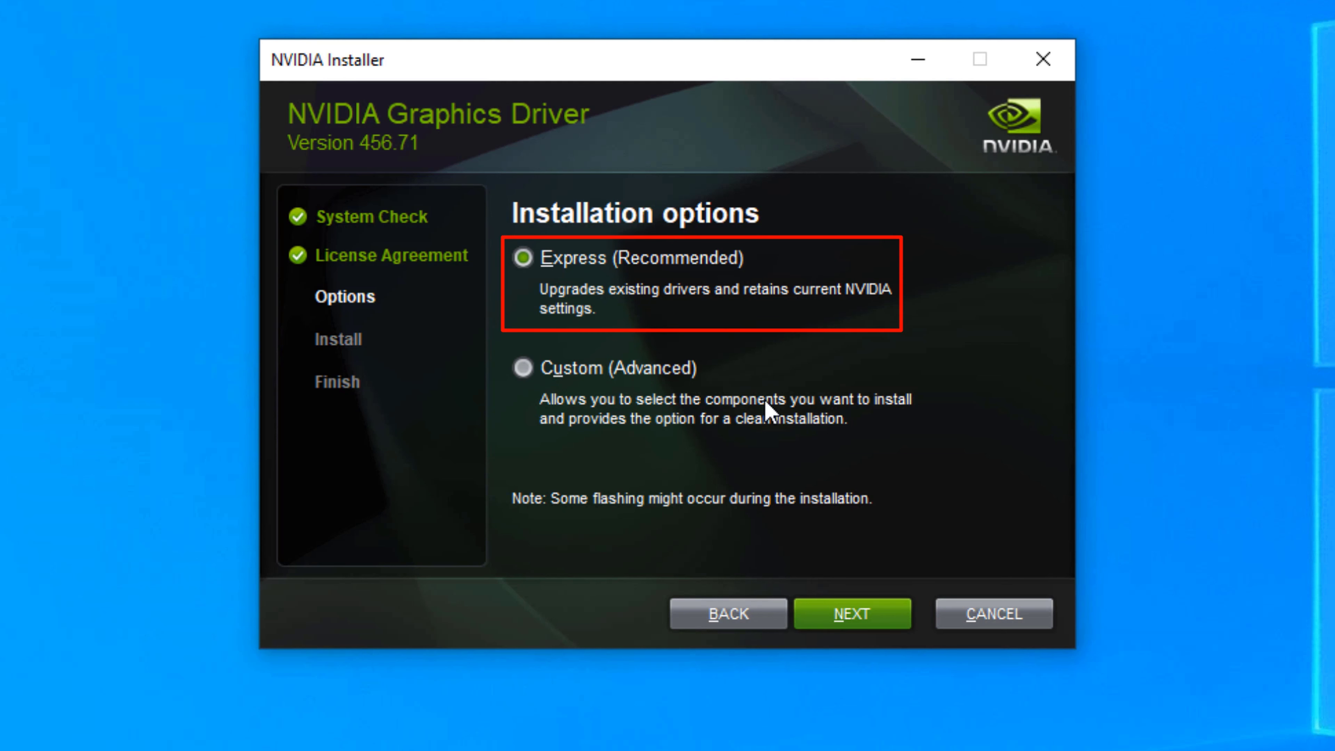
left_click(854, 624)
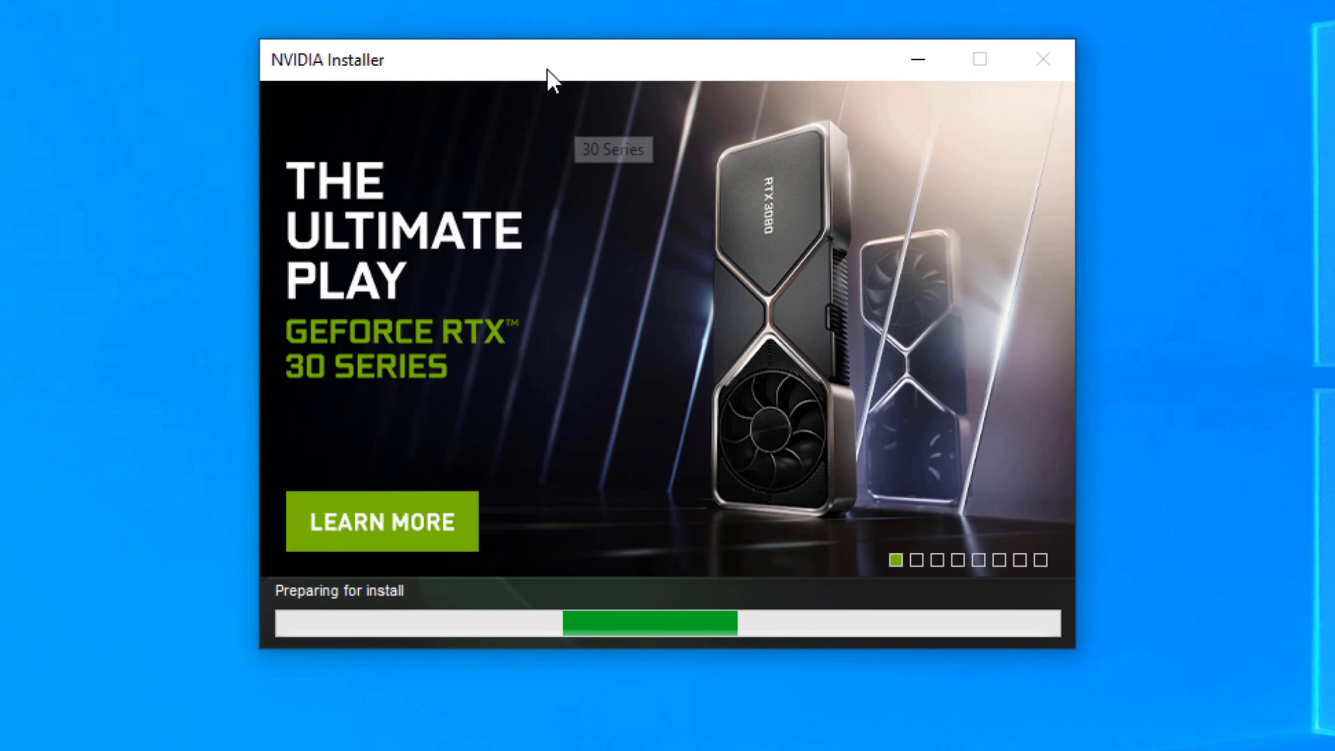
left_click_drag(543, 60, 479, 52)
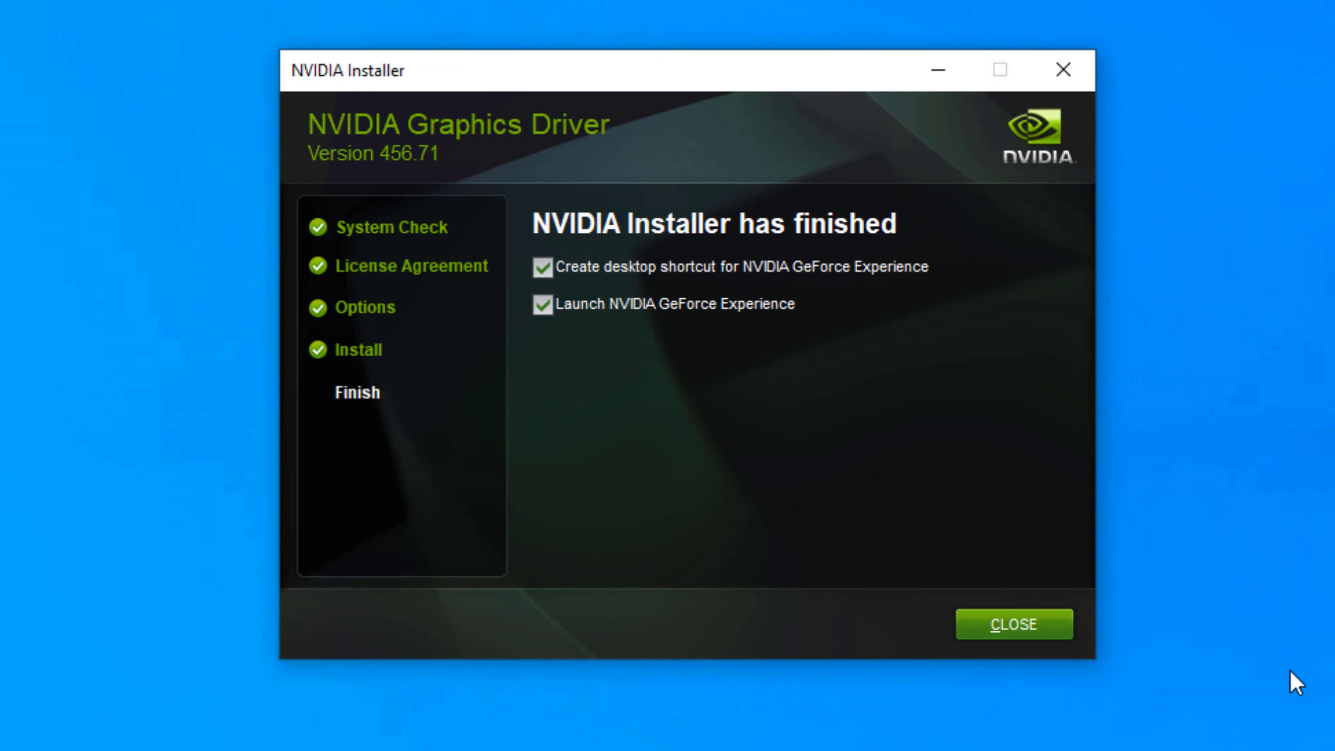
left_click(1007, 631)
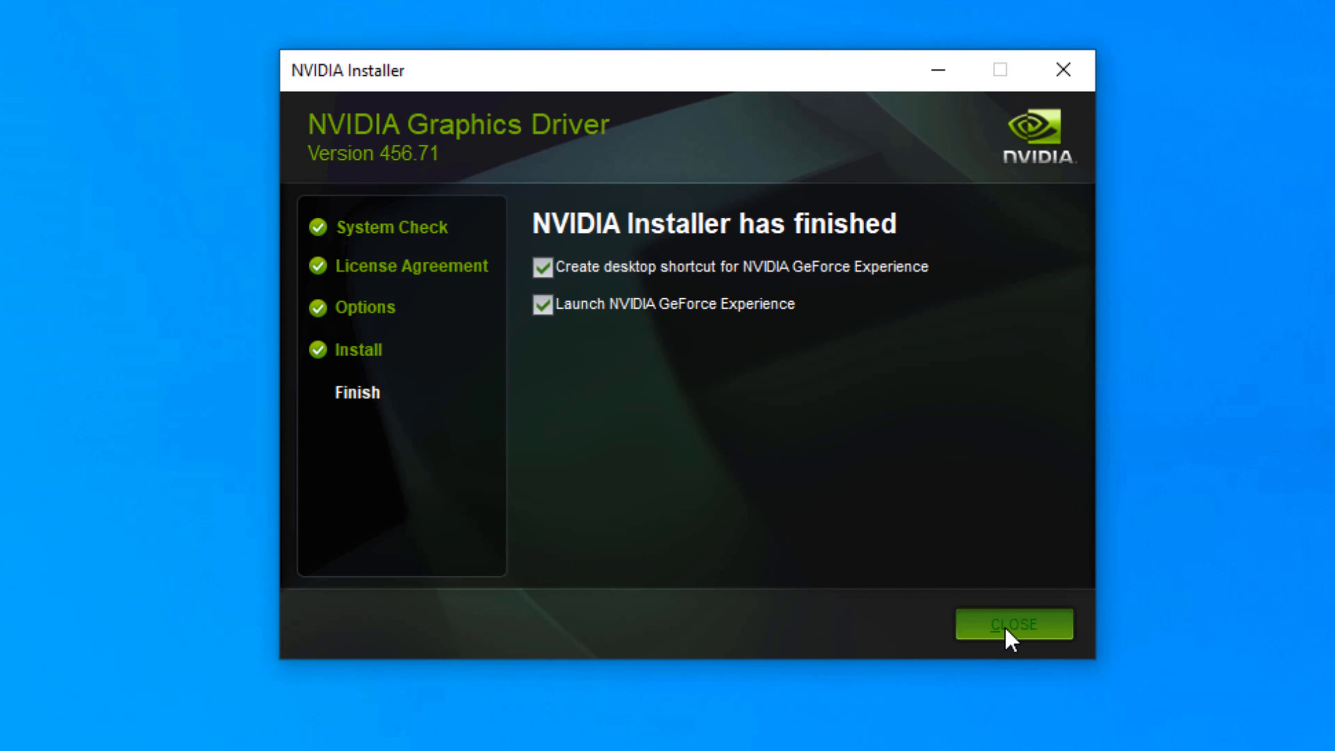